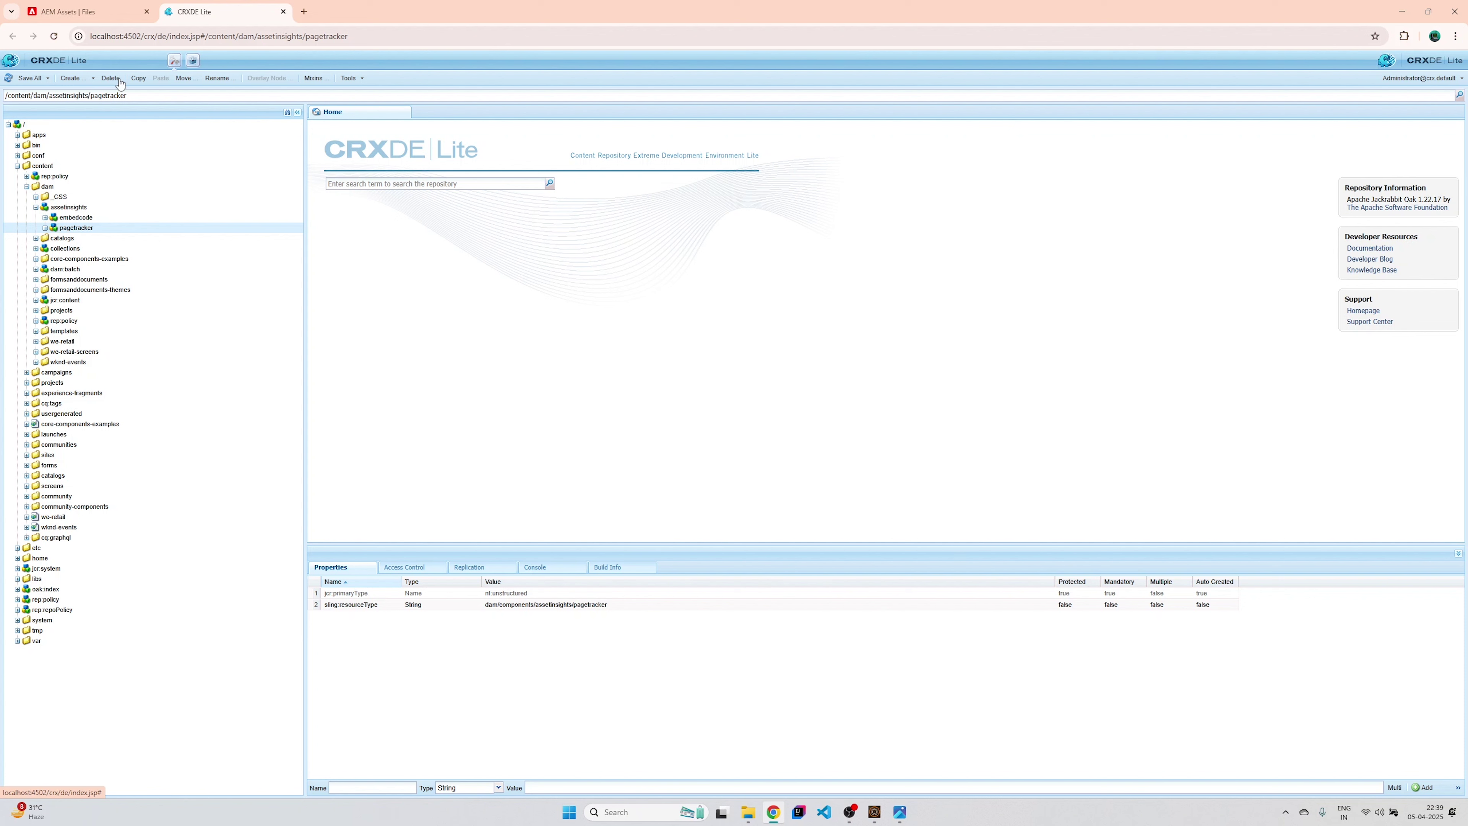
Examine the folders under /apps in the repository tree, including weretail, and collapse them again.
click(18, 166)
click(17, 166)
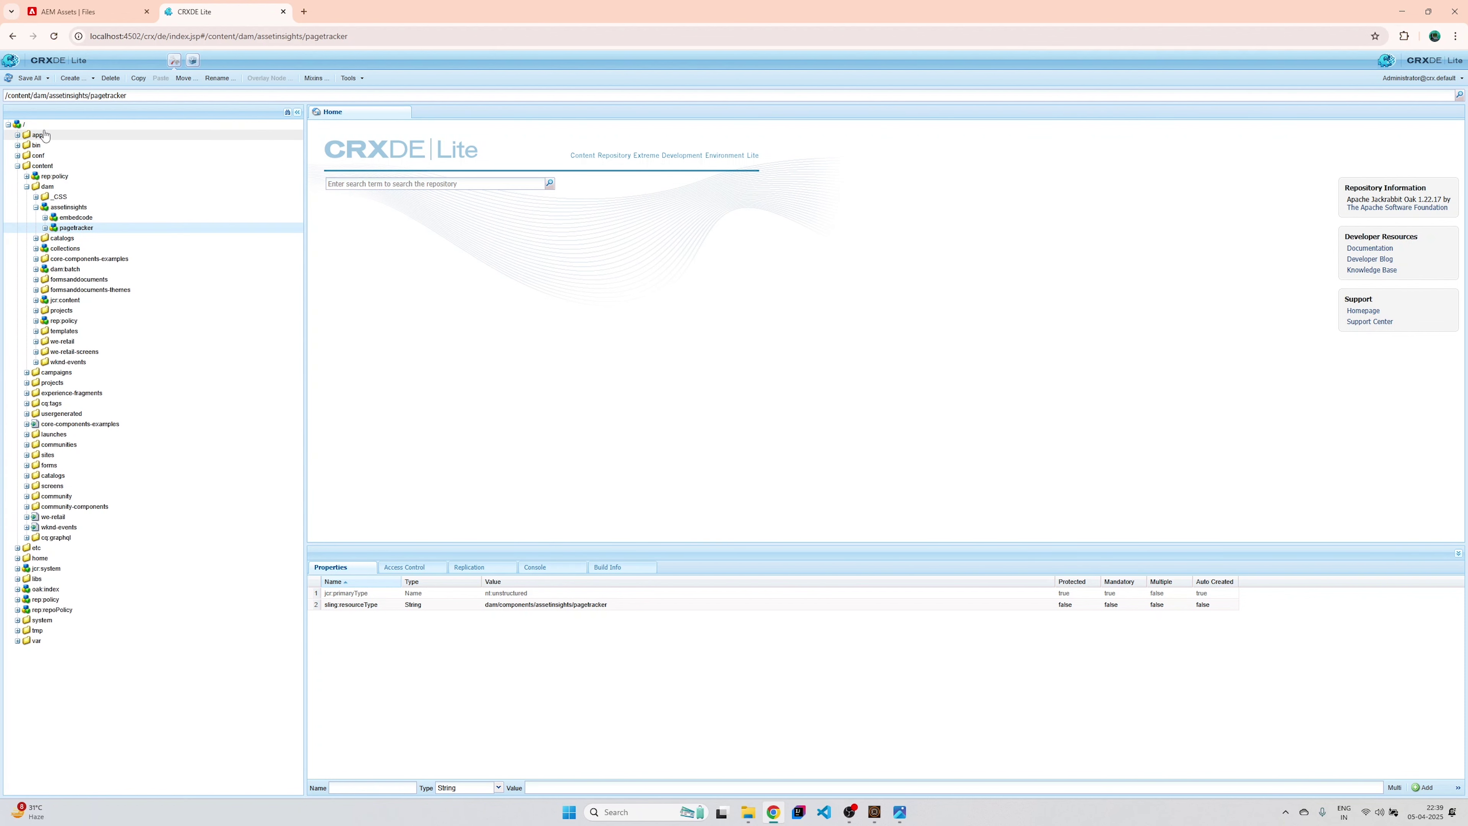
double_click(39, 135)
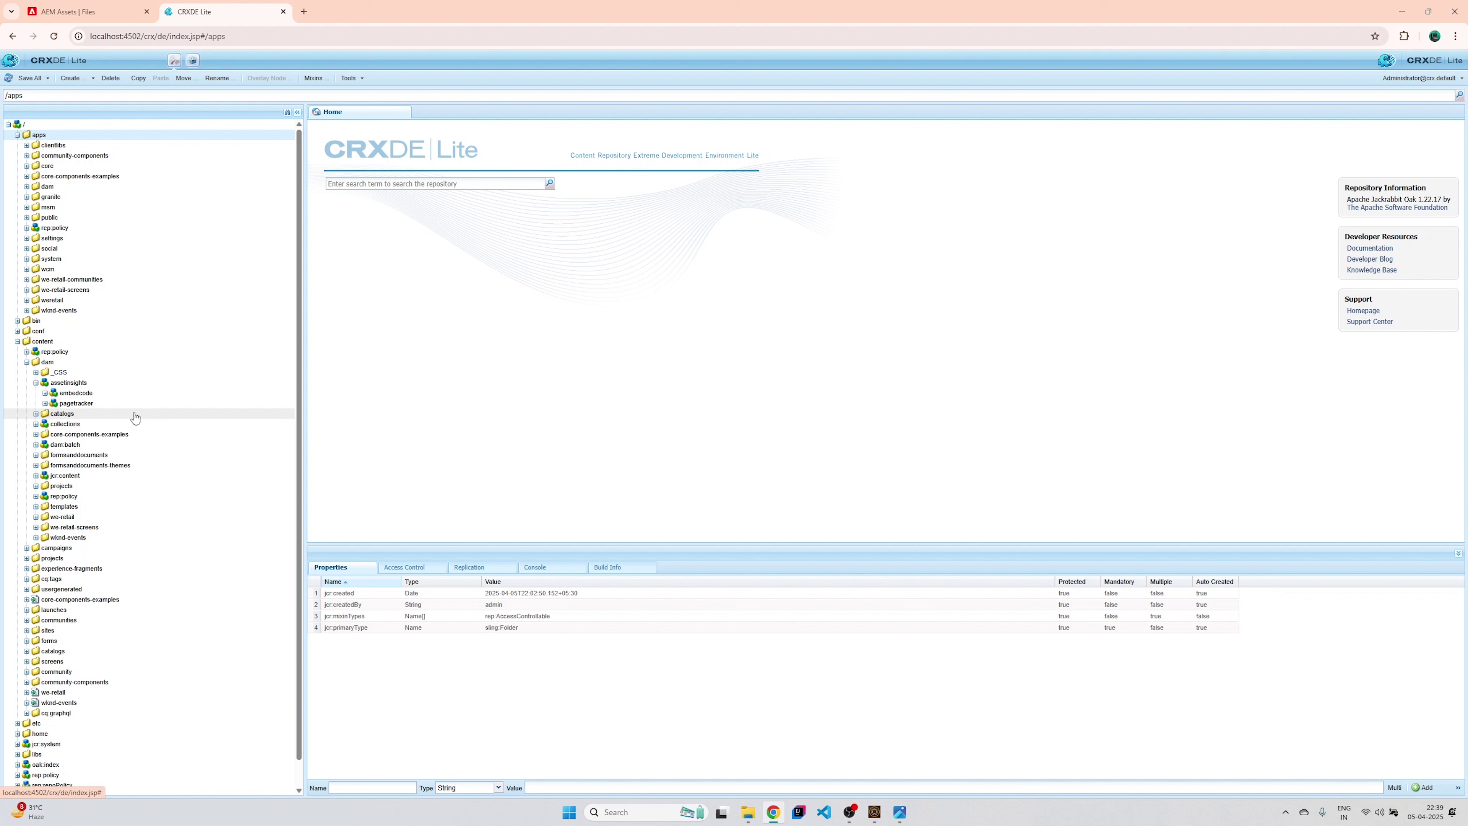
scroll(130, 428, down, 1)
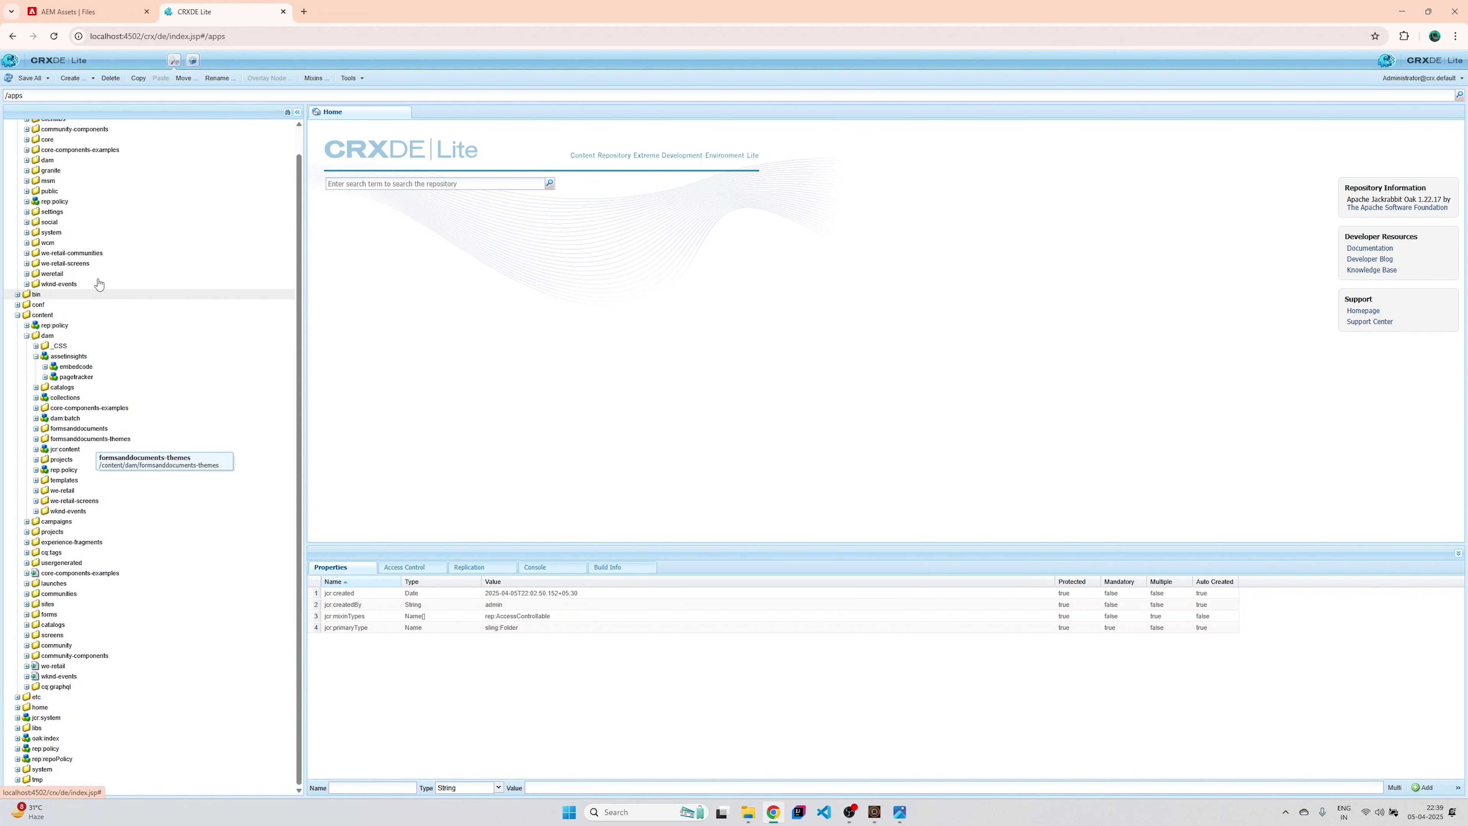
scroll(90, 274, up, 1)
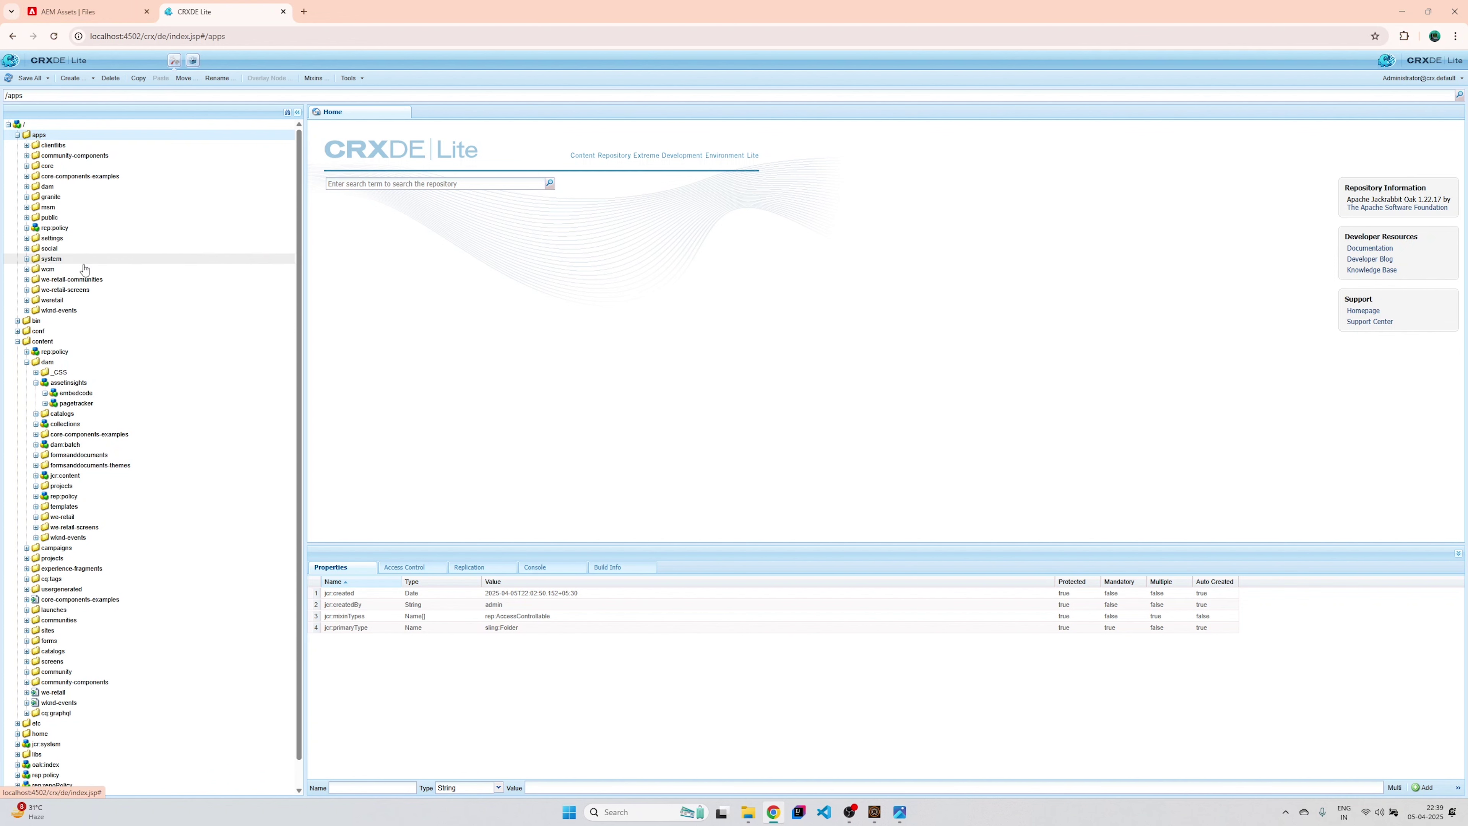
double_click(52, 300)
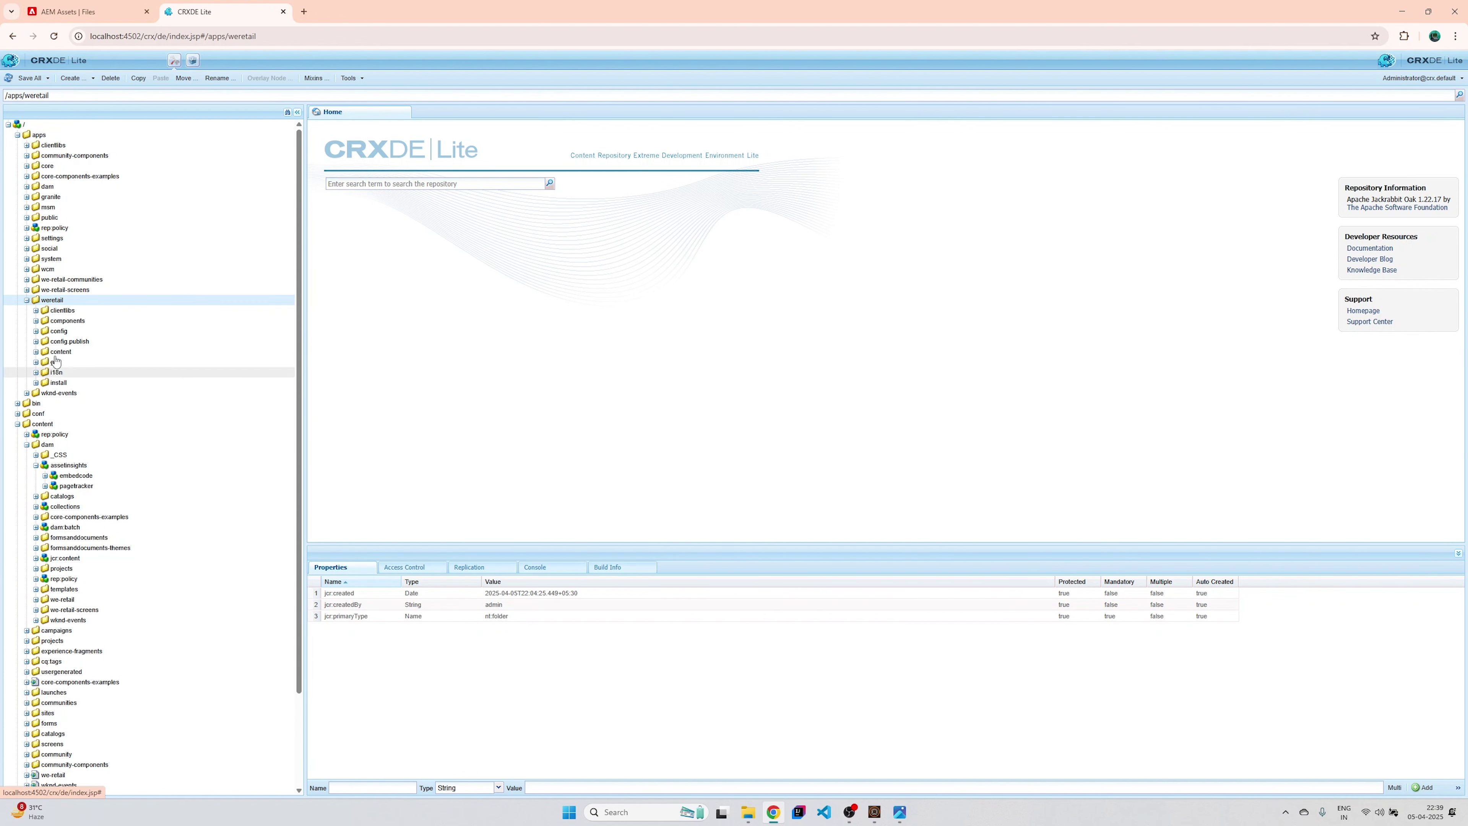
click(27, 299)
click(23, 138)
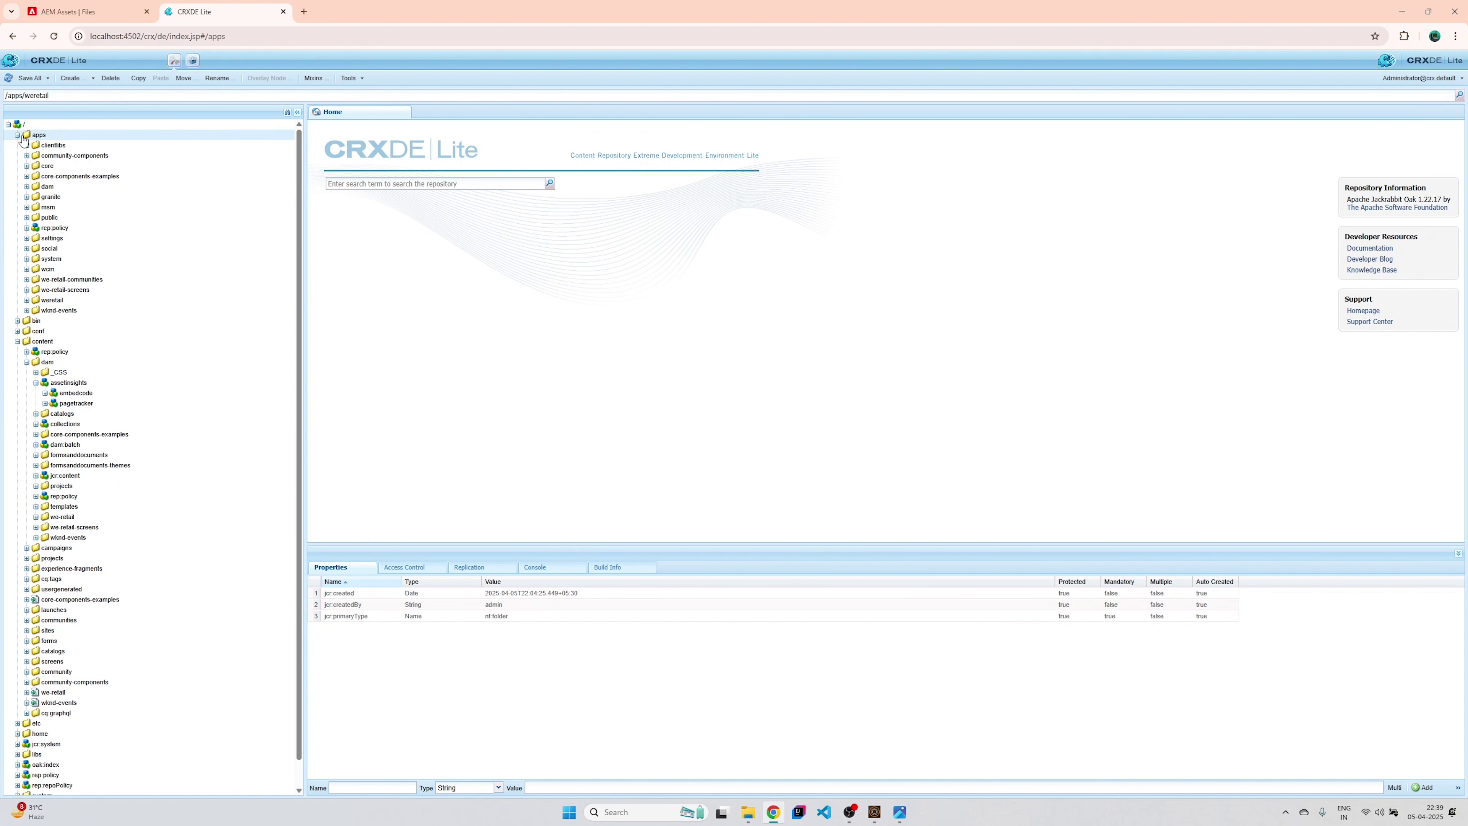
click(18, 136)
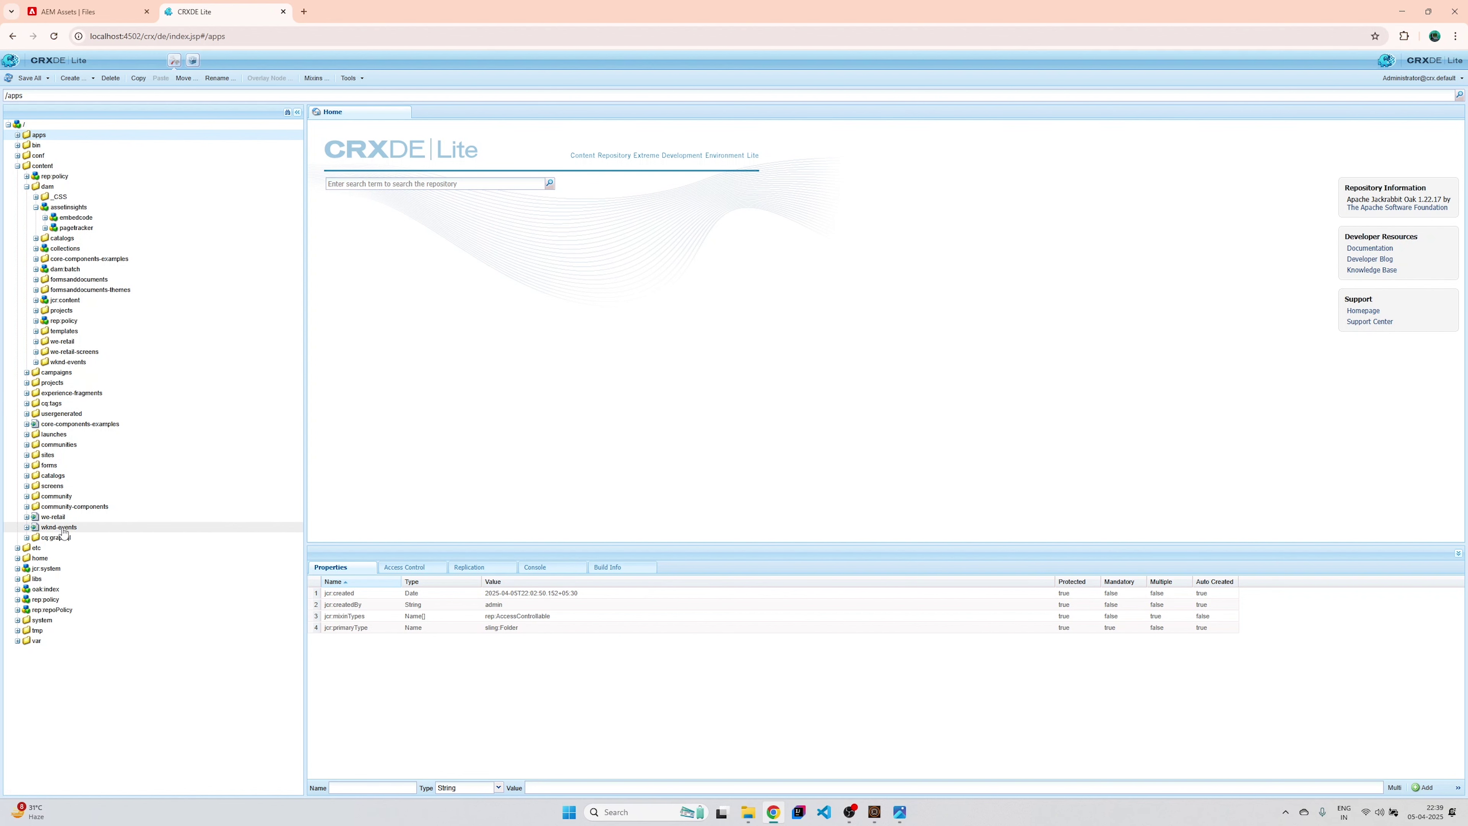
Expand the repository tree down to /content/we-retail/us/en to view the English site's pages.
double_click(53, 516)
double_click(54, 547)
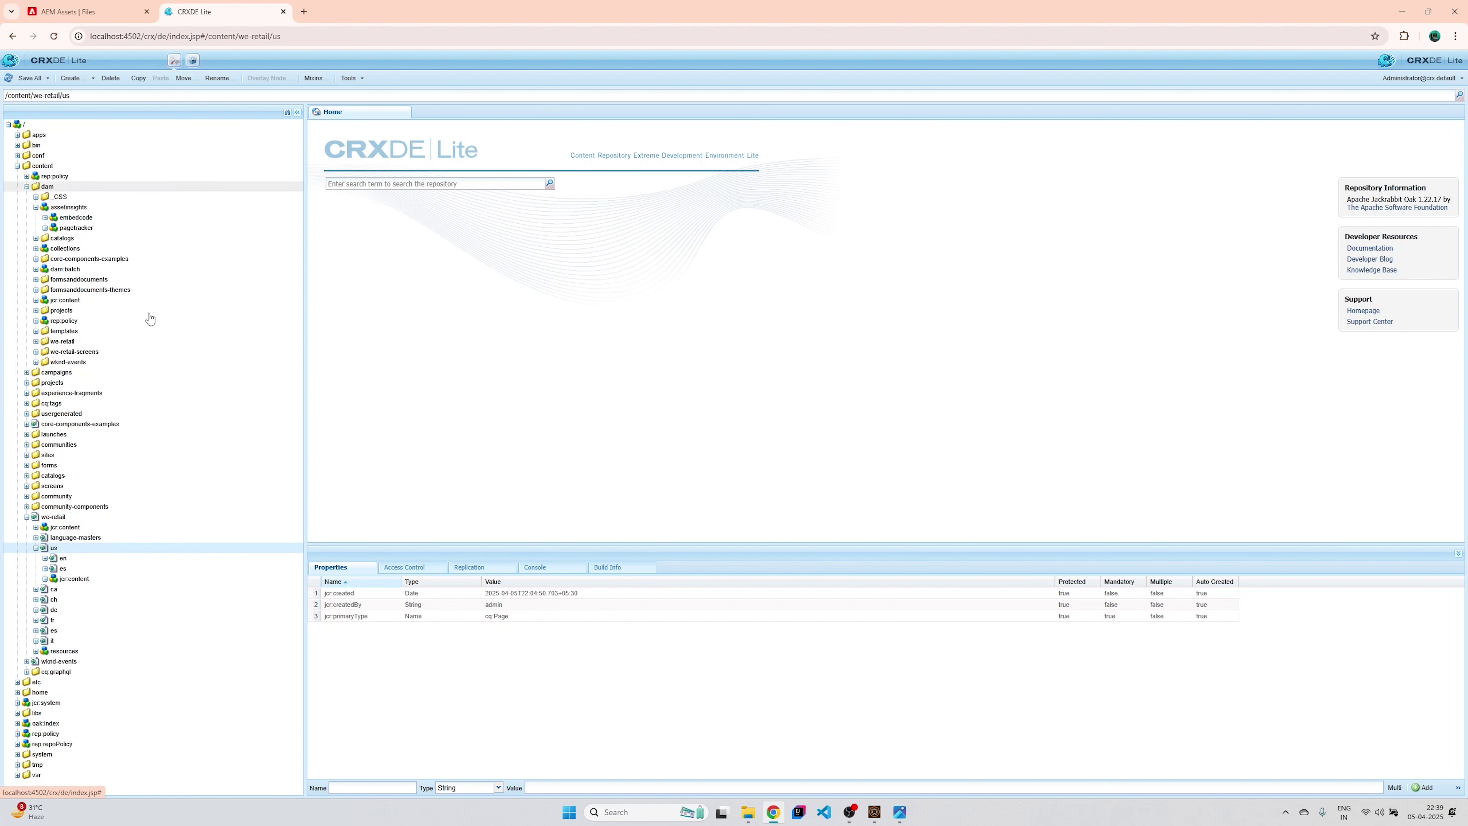
double_click(64, 558)
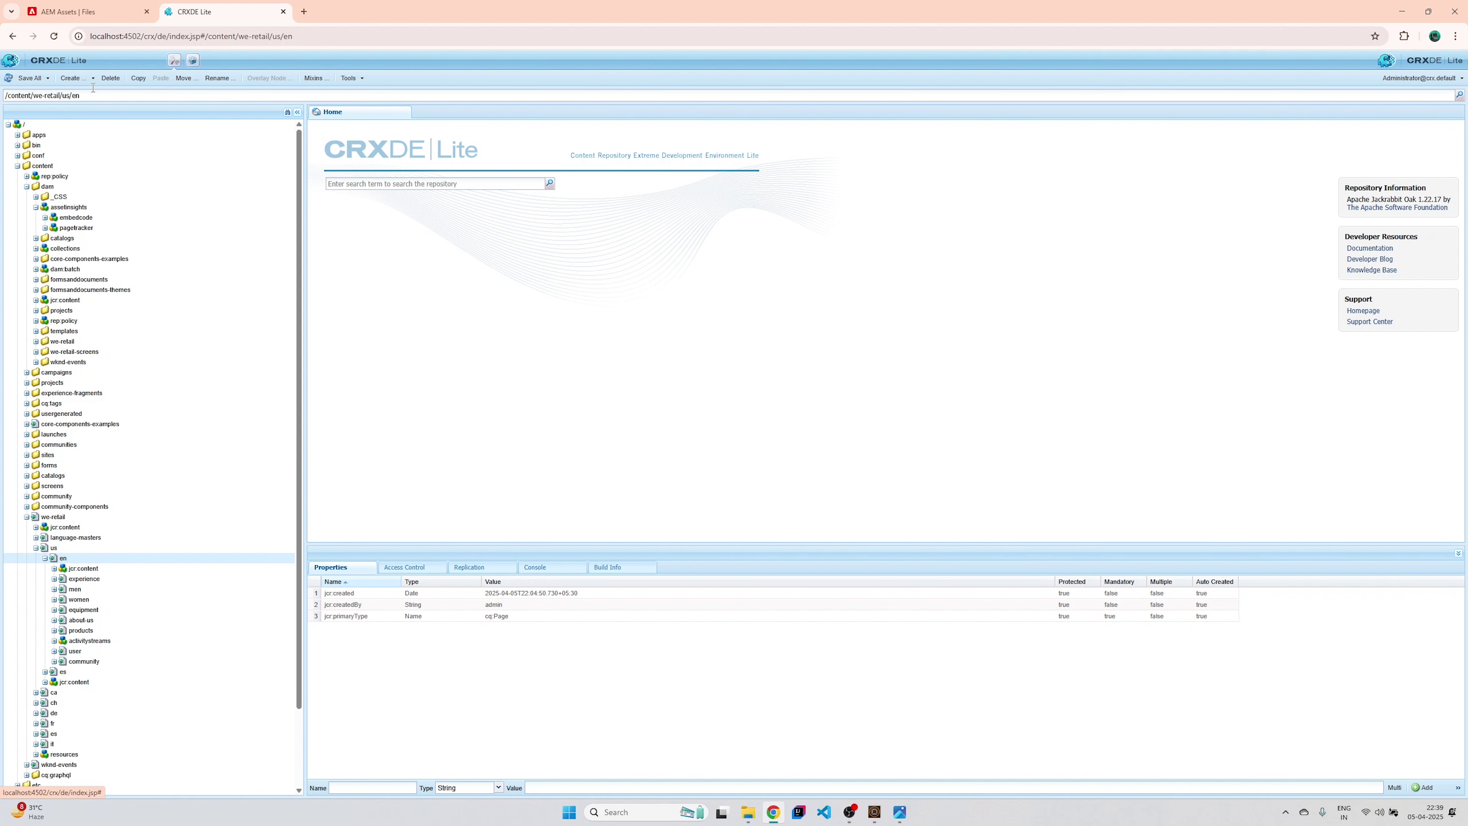
Open CRX Package Manager and create a package named "My custom package" in the my_packages group.
click(193, 61)
click(382, 11)
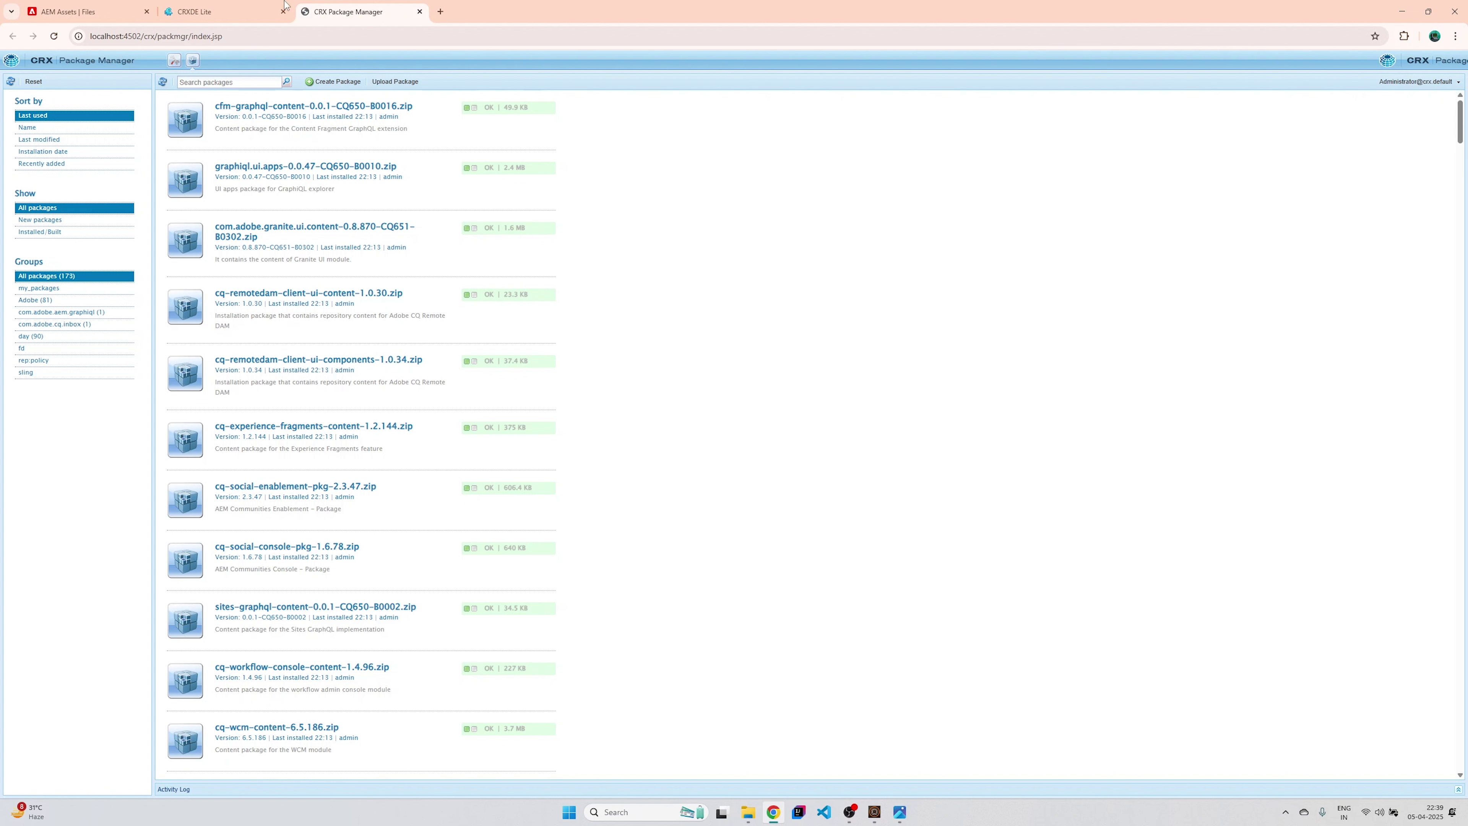
click(336, 81)
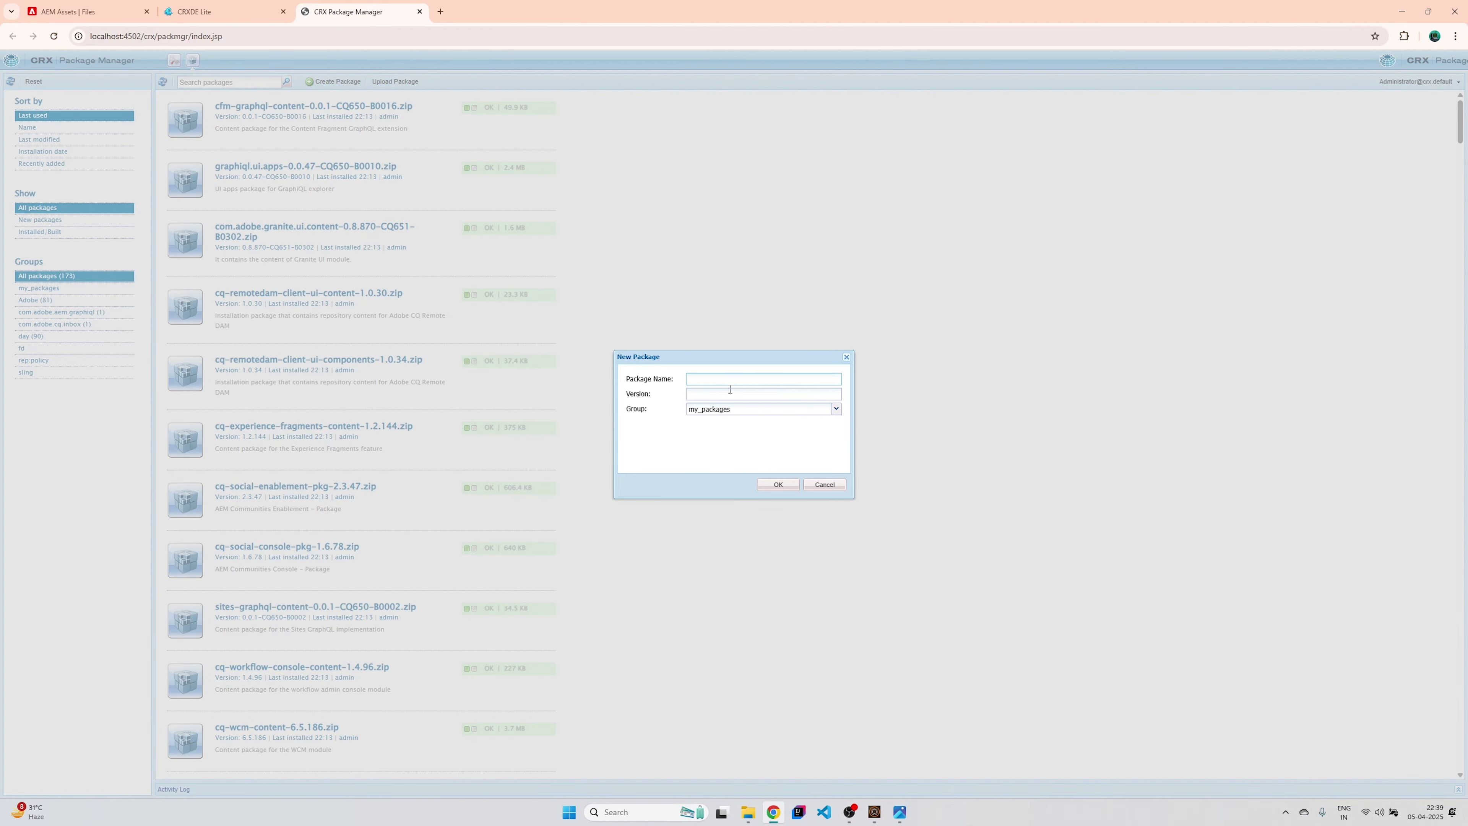
text(My custom package)
click(779, 485)
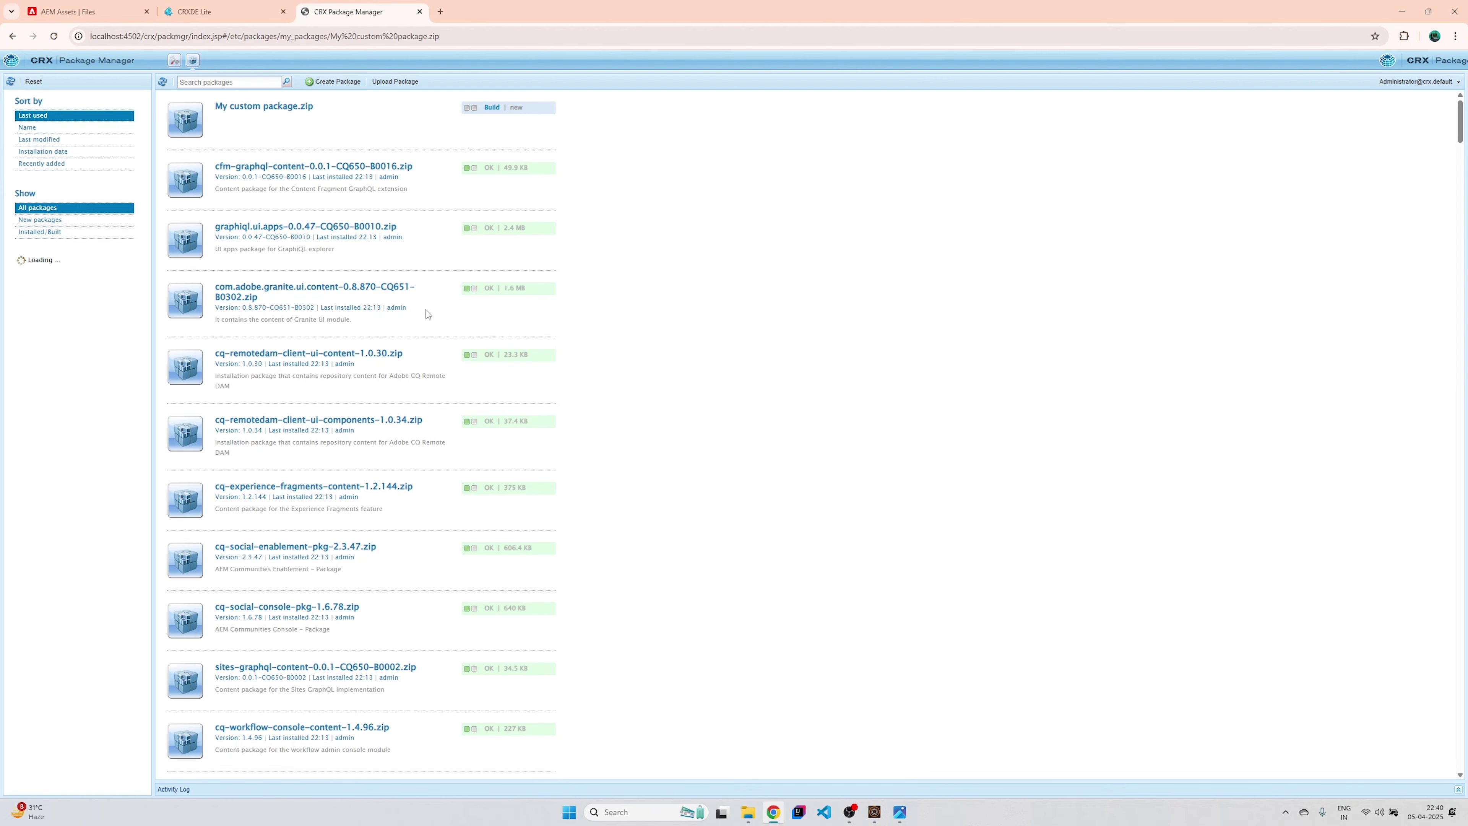
Add a filter with root path /content/we-retail/us/en to My custom package and save the package definition.
click(225, 127)
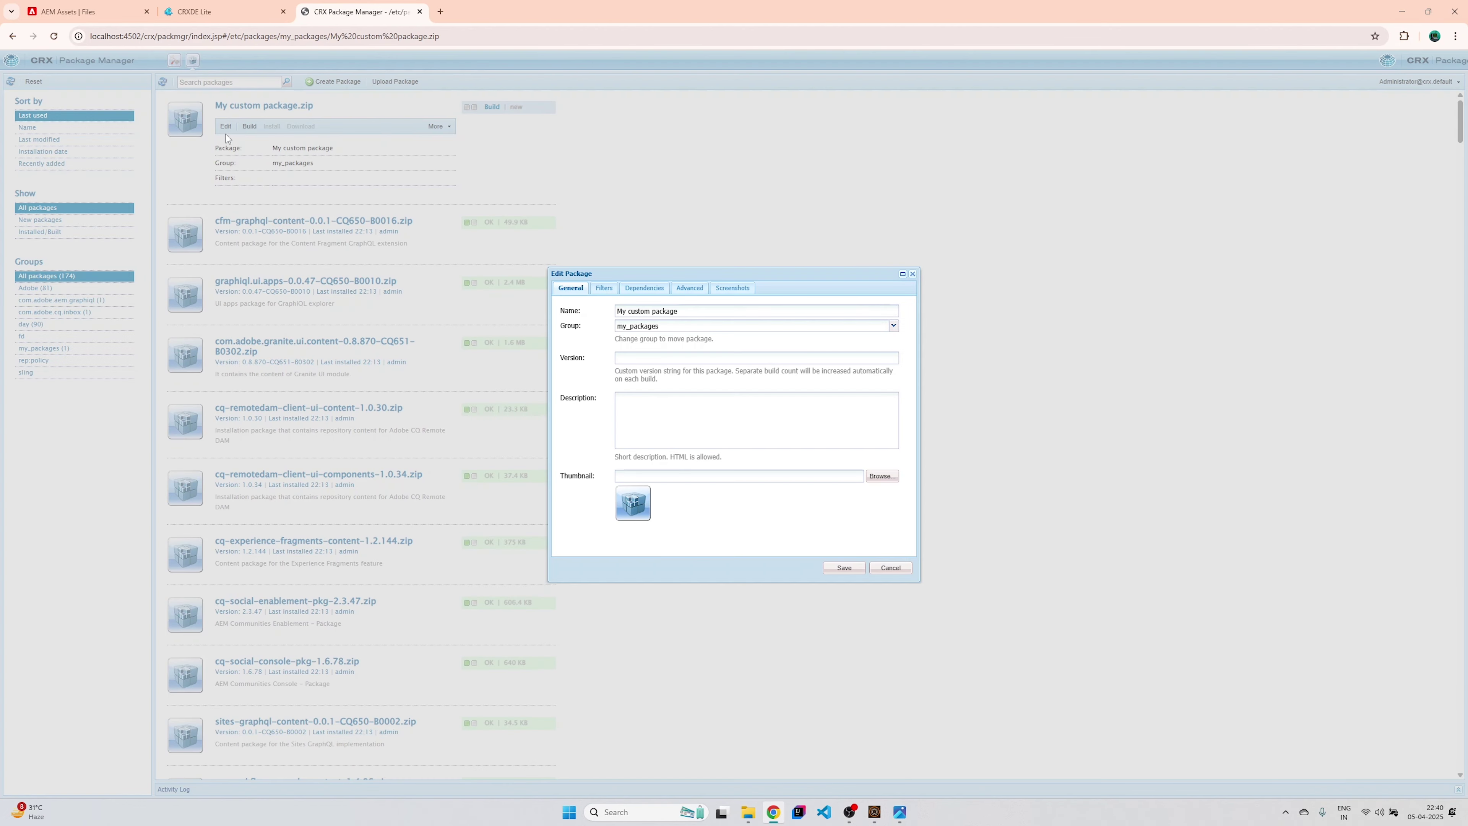
click(604, 288)
click(585, 308)
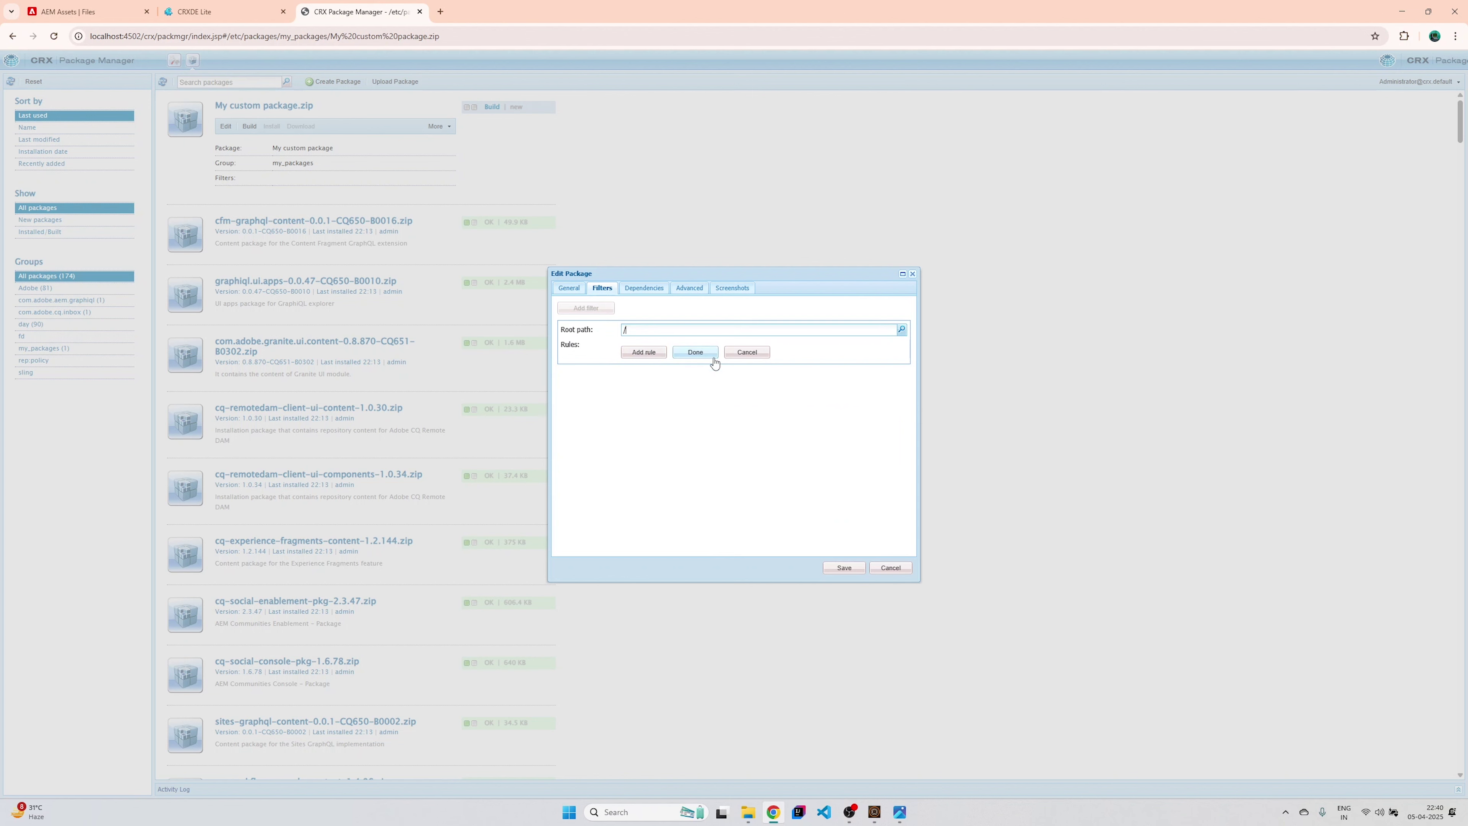
click(901, 330)
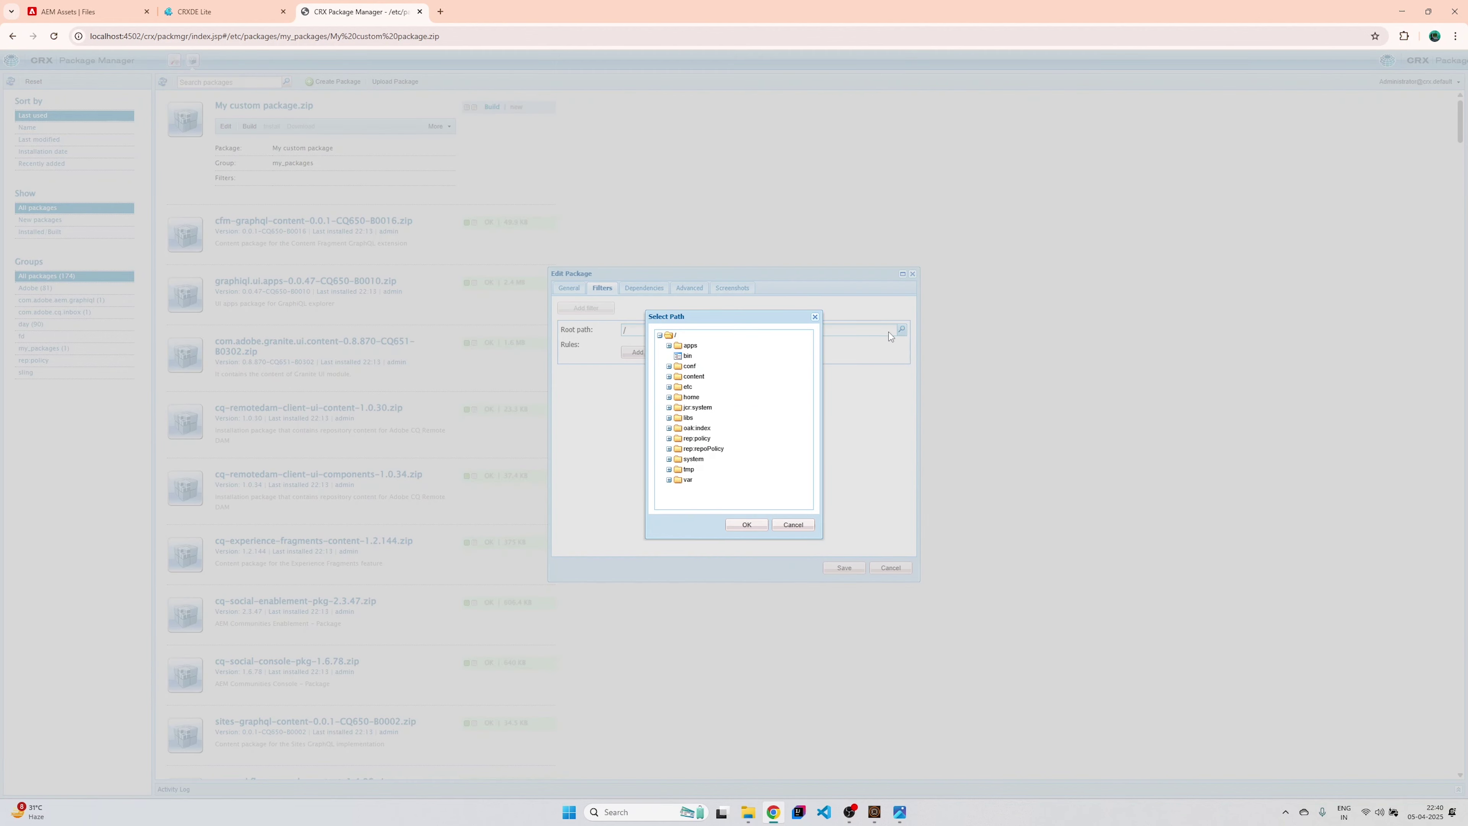
click(237, 12)
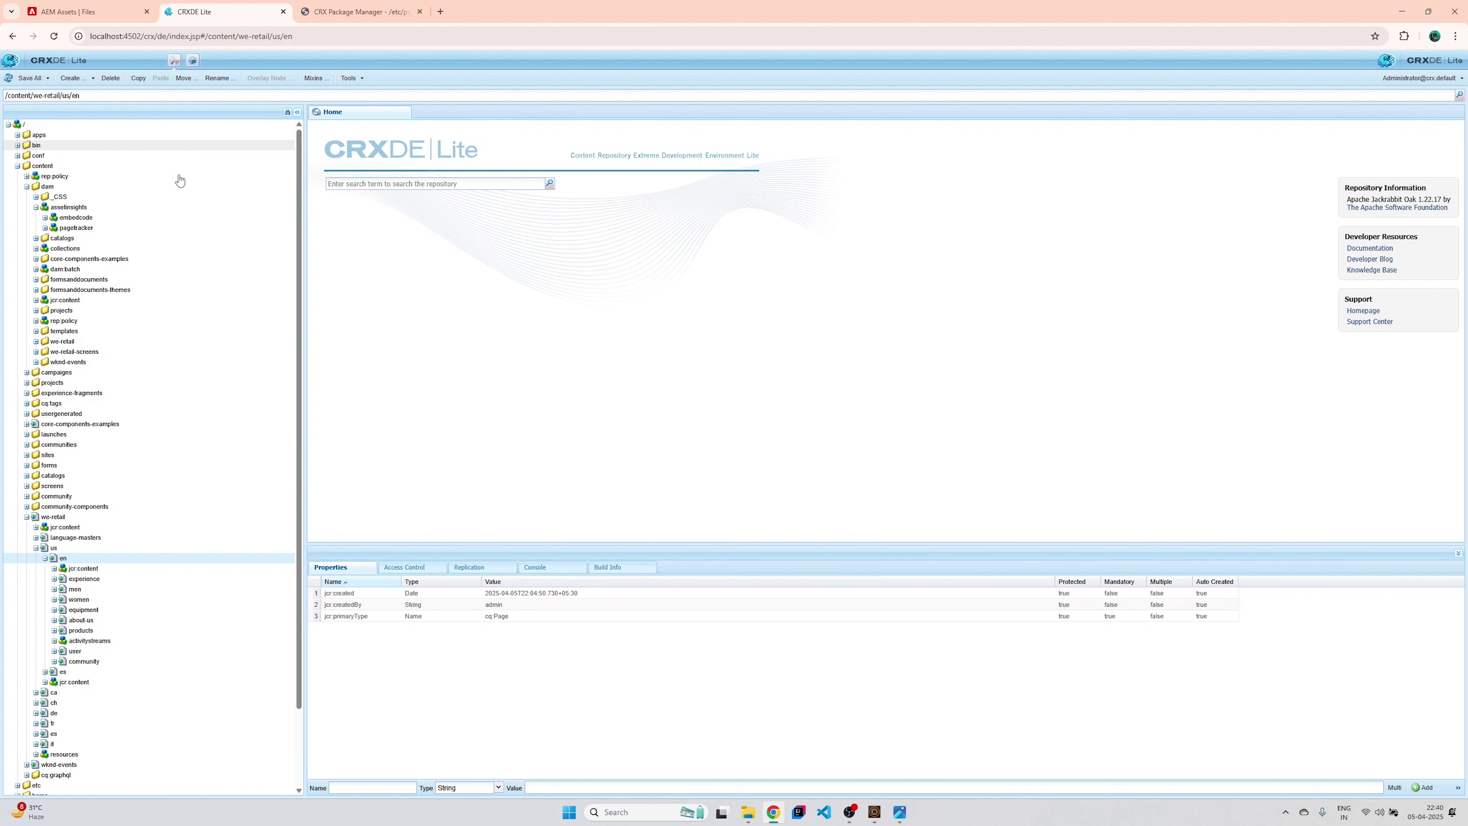
click(381, 4)
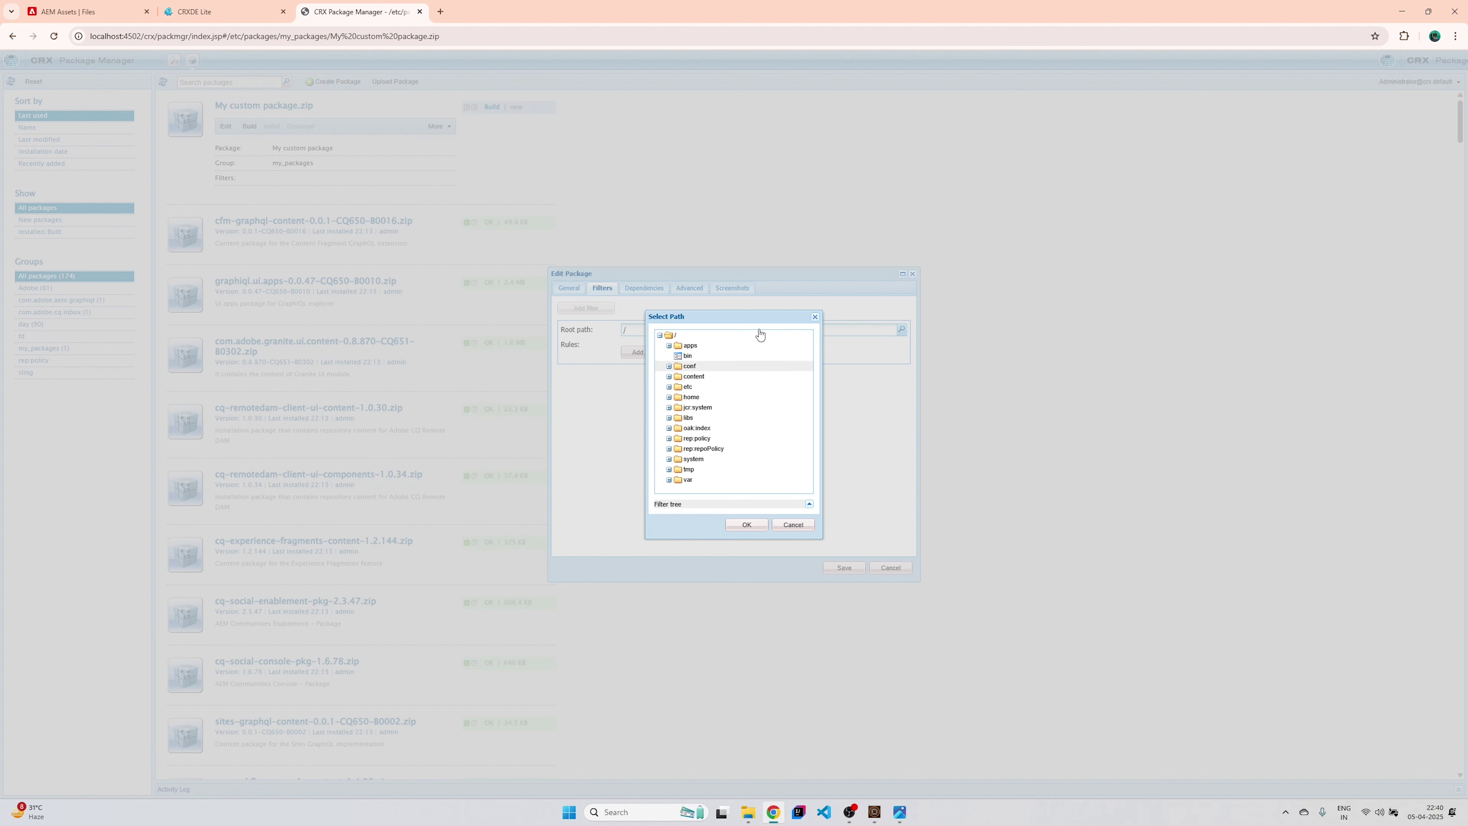
double_click(694, 376)
scroll(747, 420, down, 4)
double_click(708, 379)
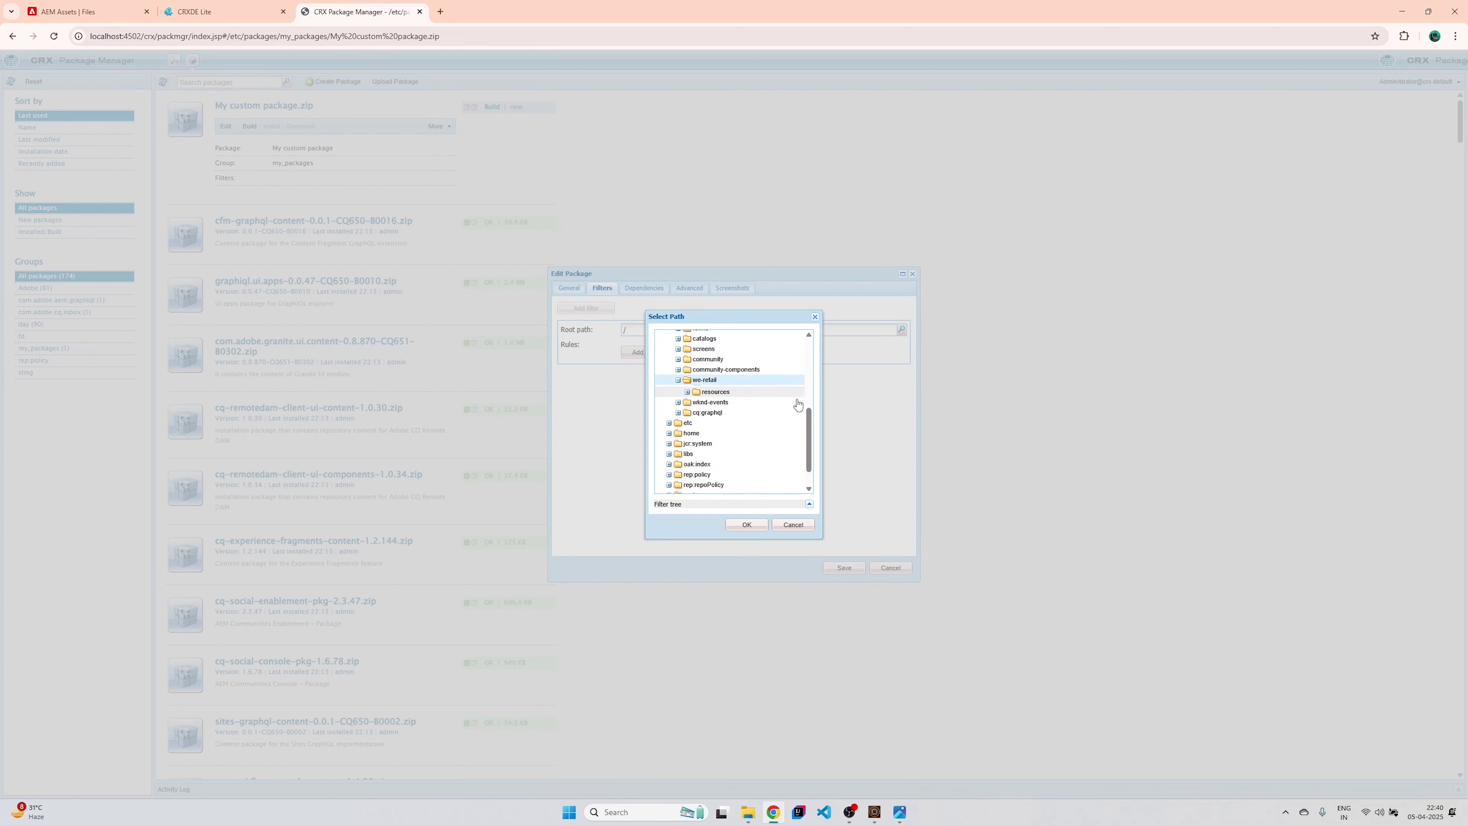
double_click(731, 410)
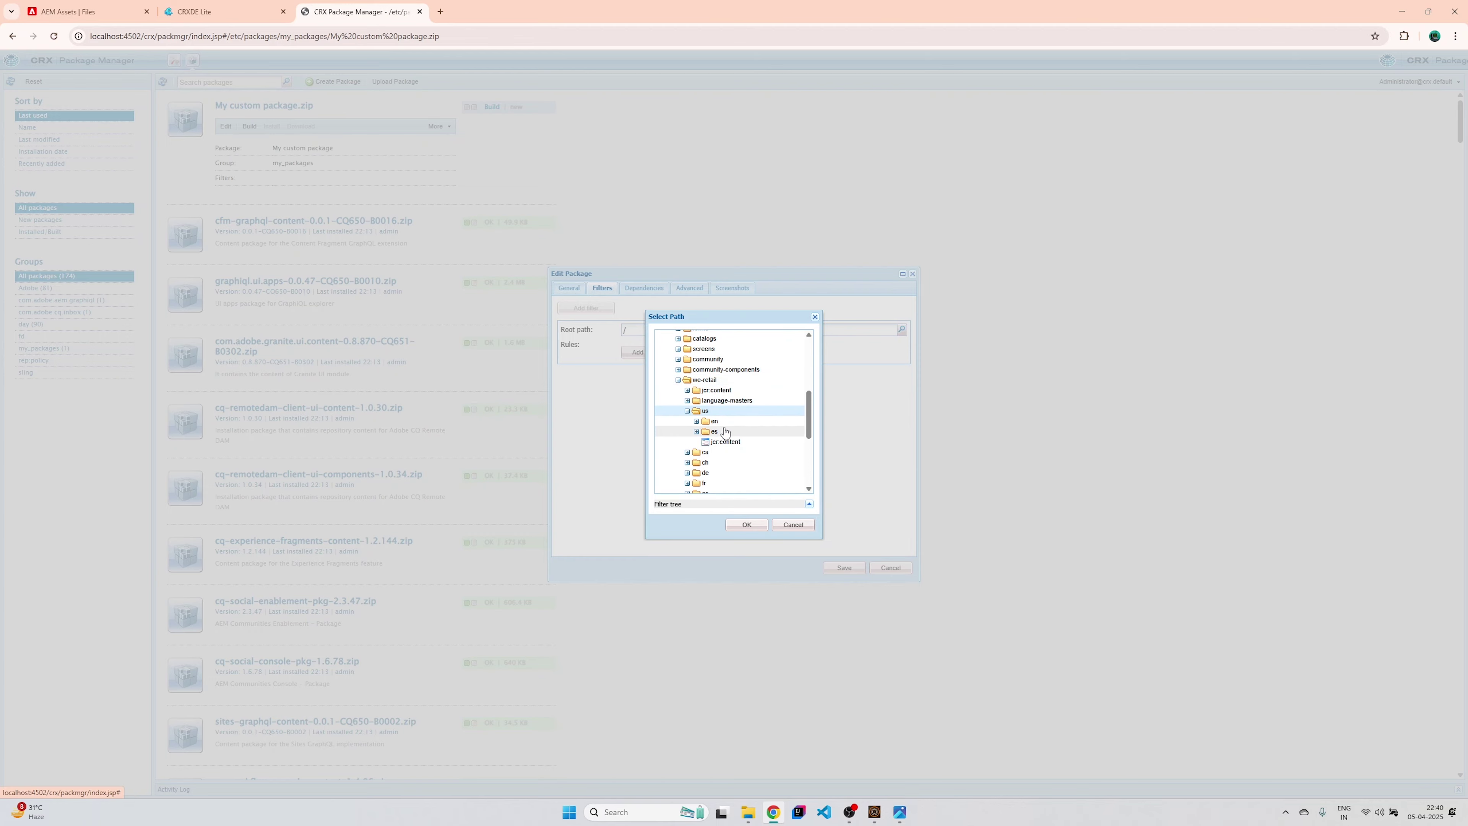
double_click(715, 420)
click(746, 525)
click(682, 354)
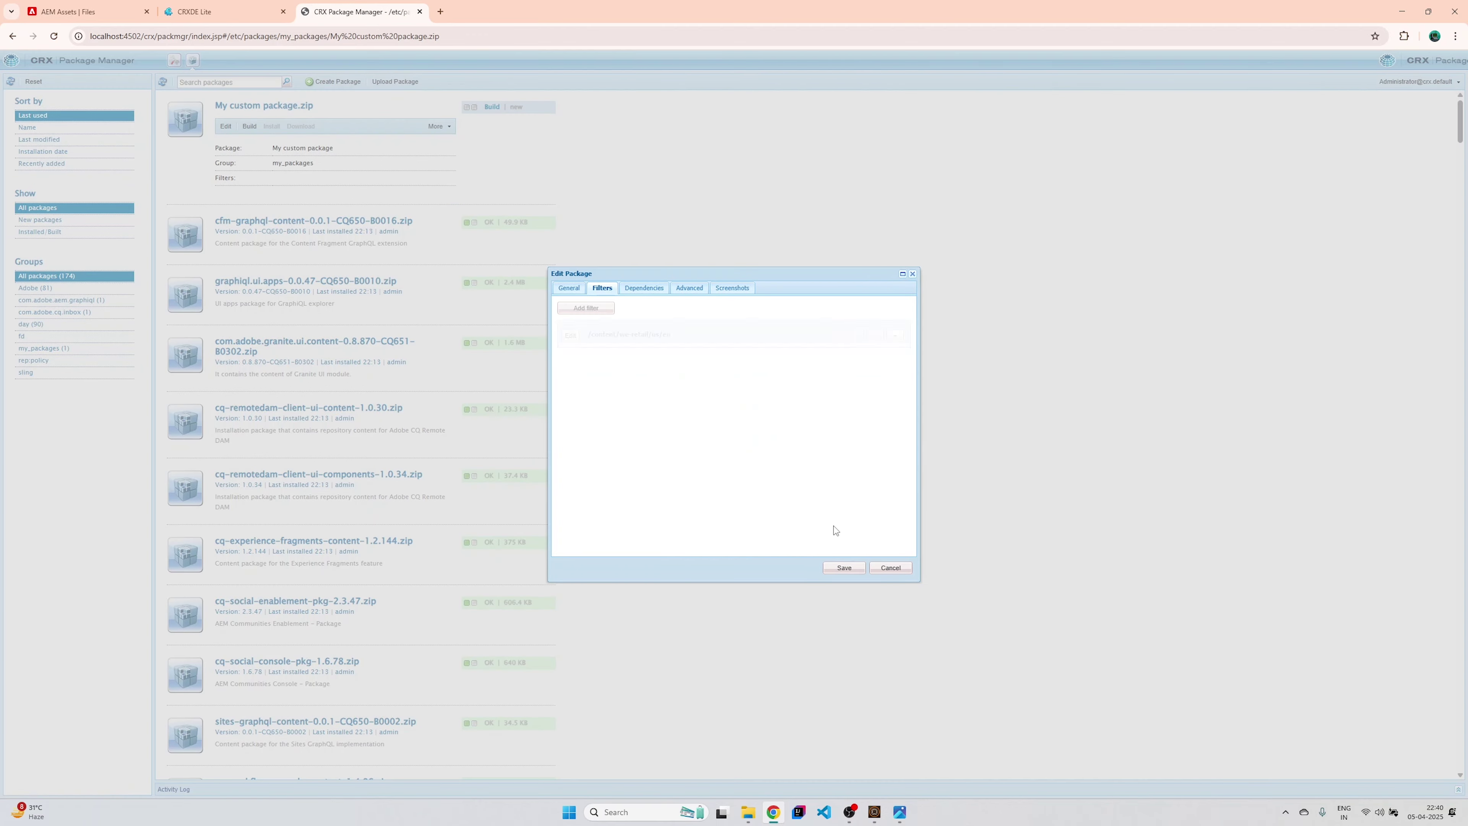
click(831, 567)
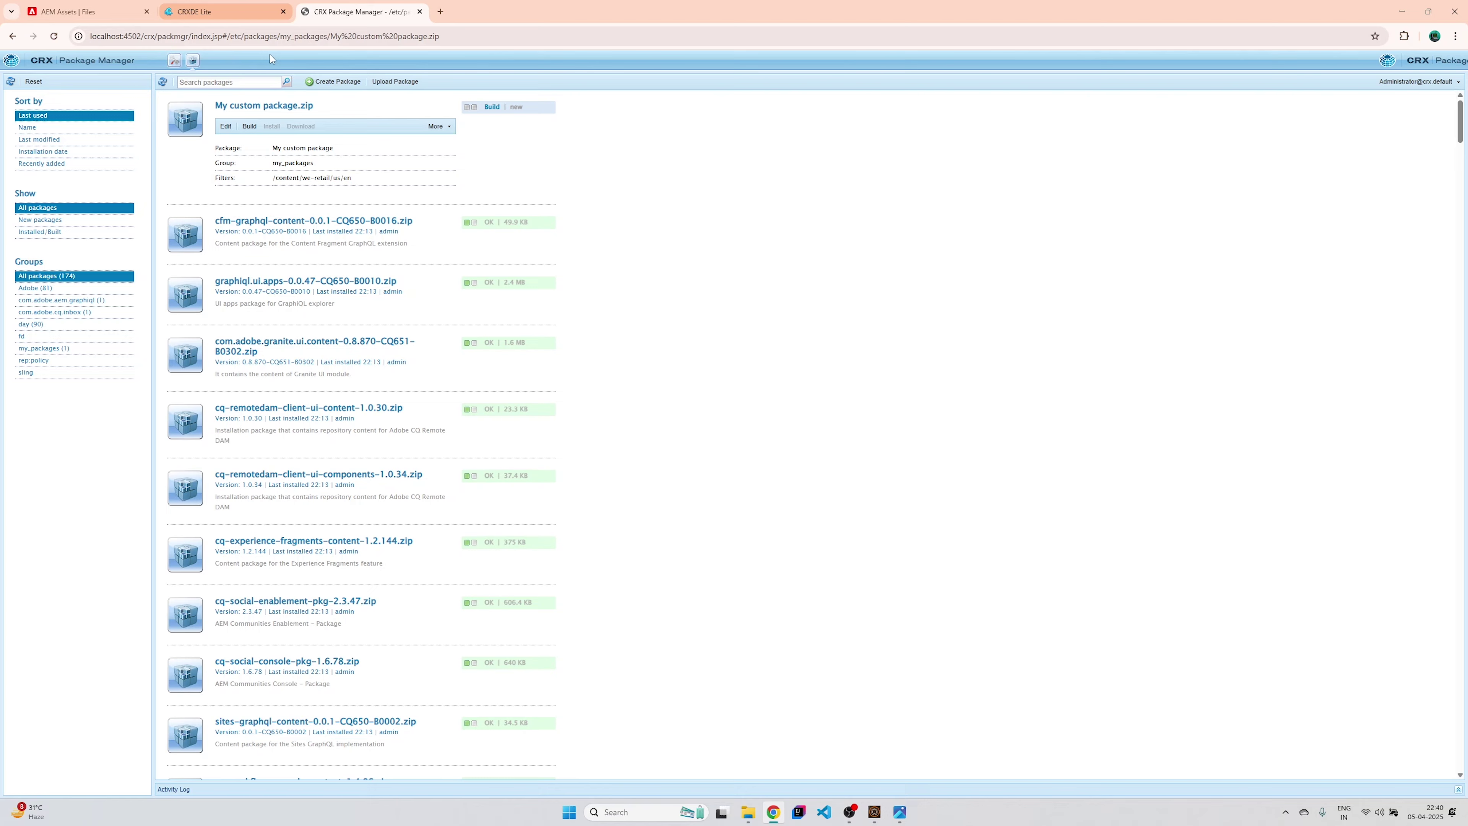
Build My custom package and download the resulting zip file.
click(249, 127)
click(720, 442)
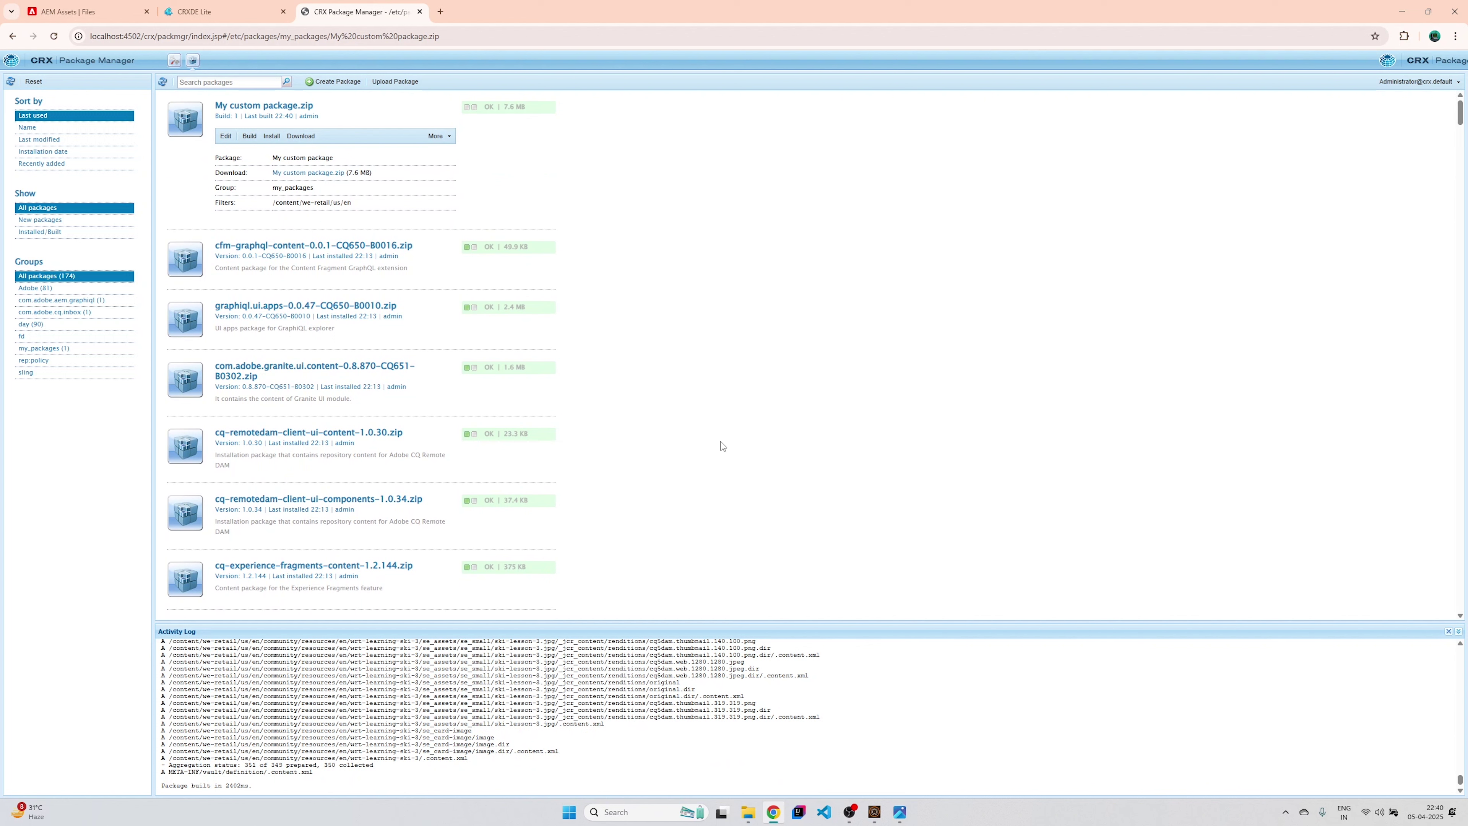
click(312, 140)
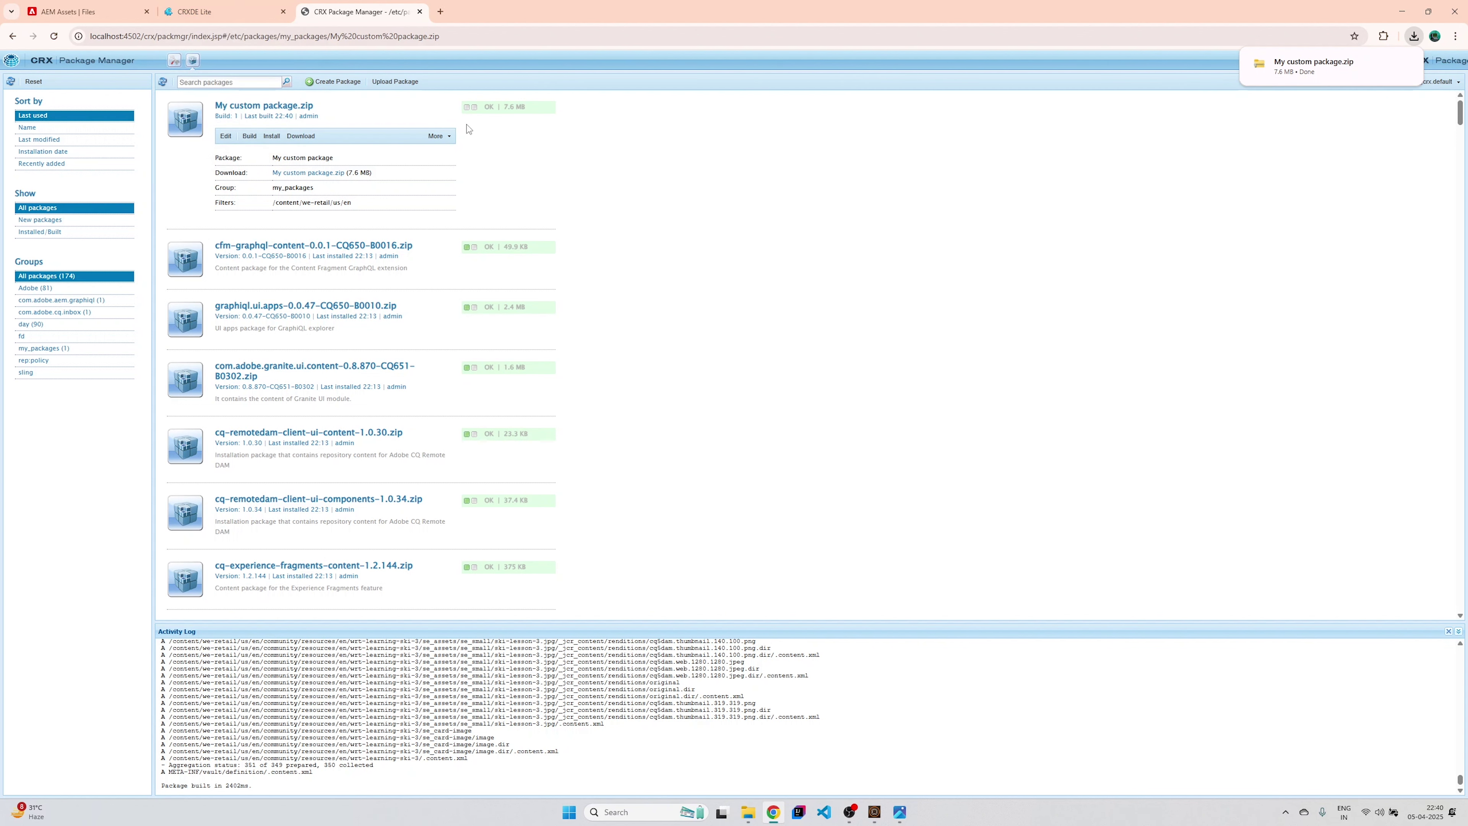
Open the Web Console configuration page from AEM's Operations tools and close the CRXDE Lite and Package Manager tabs.
click(199, 7)
click(87, 11)
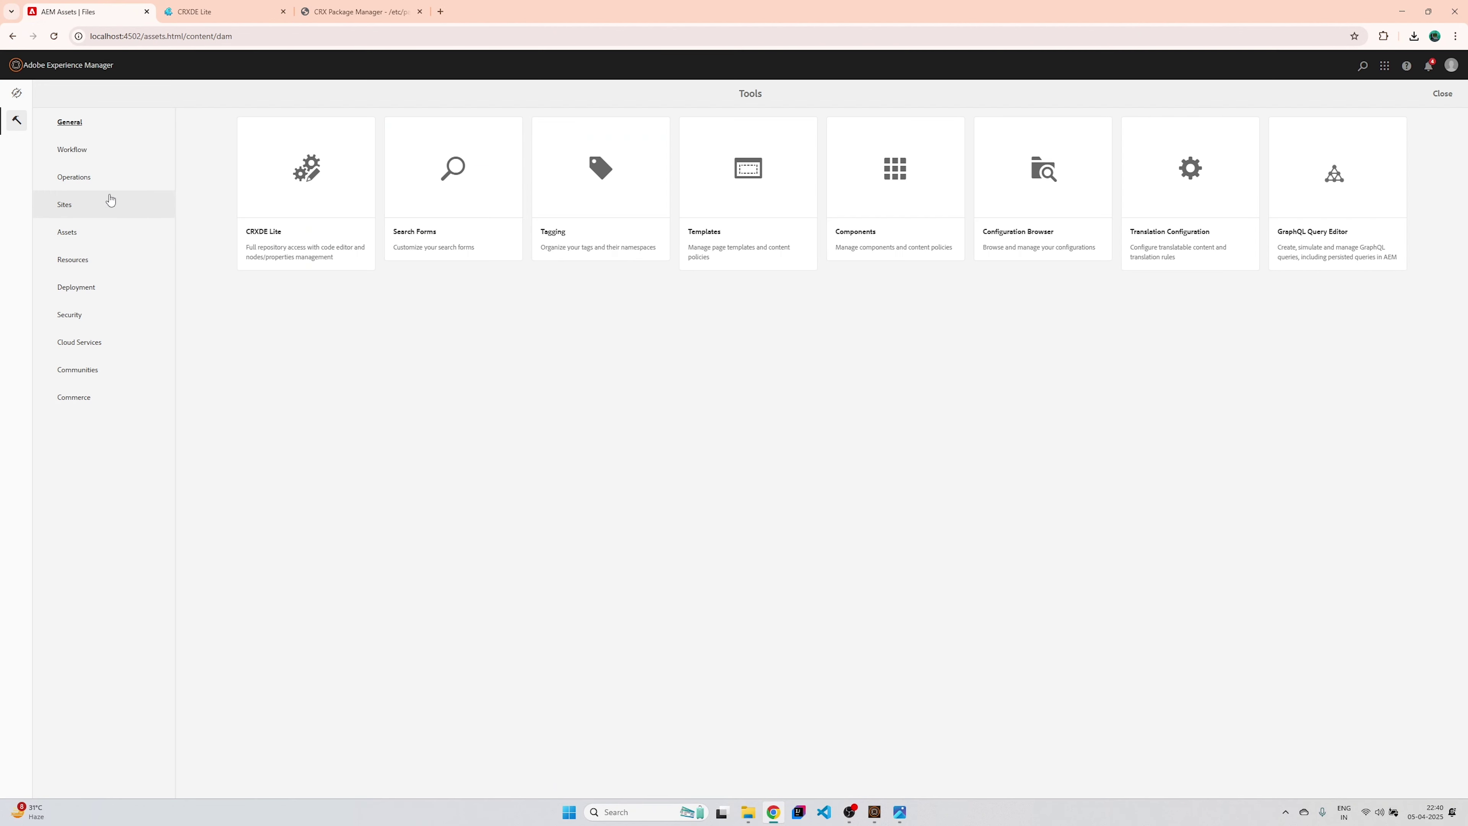
click(67, 74)
click(67, 74)
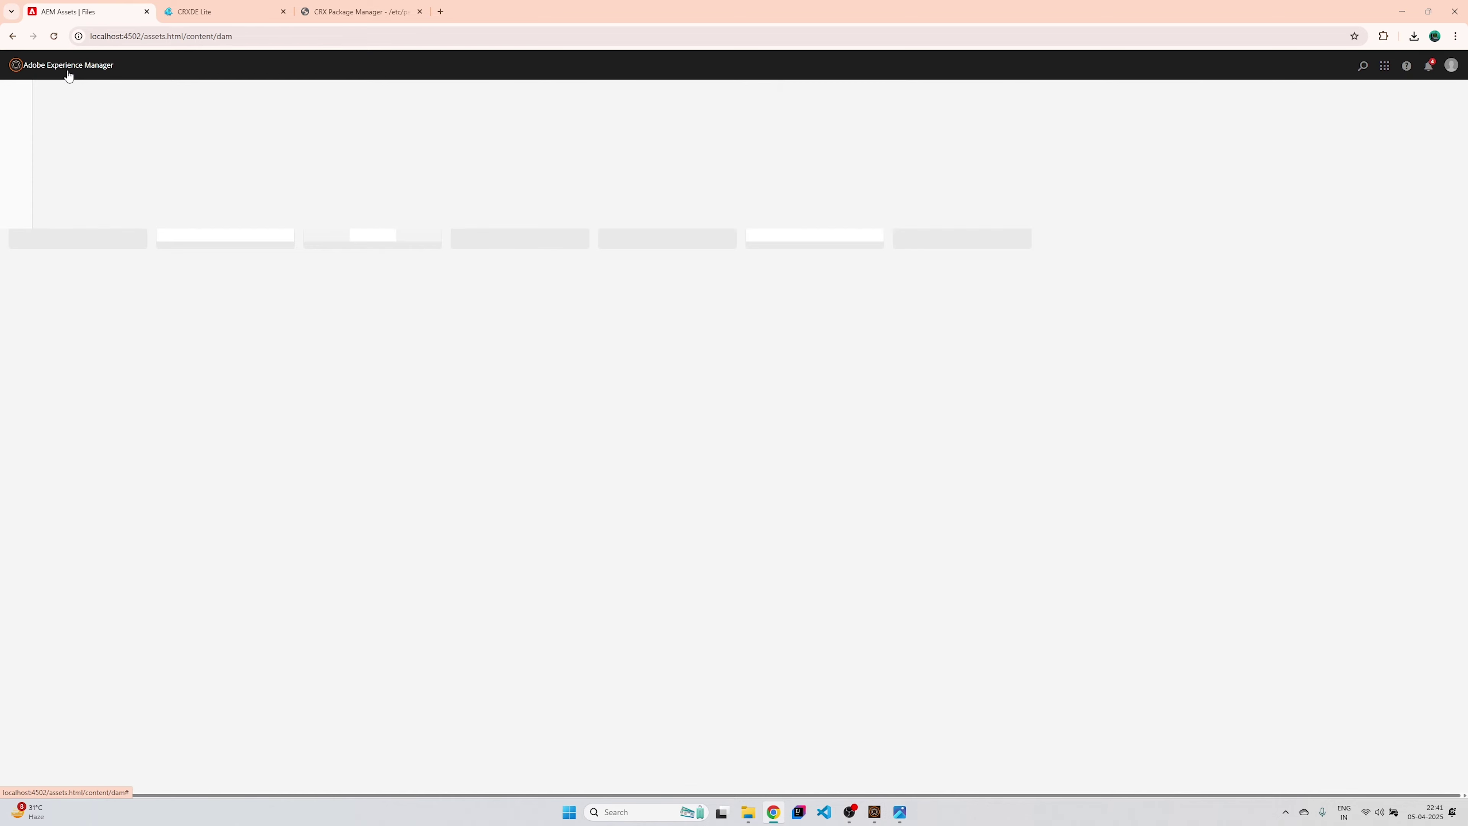
click(16, 122)
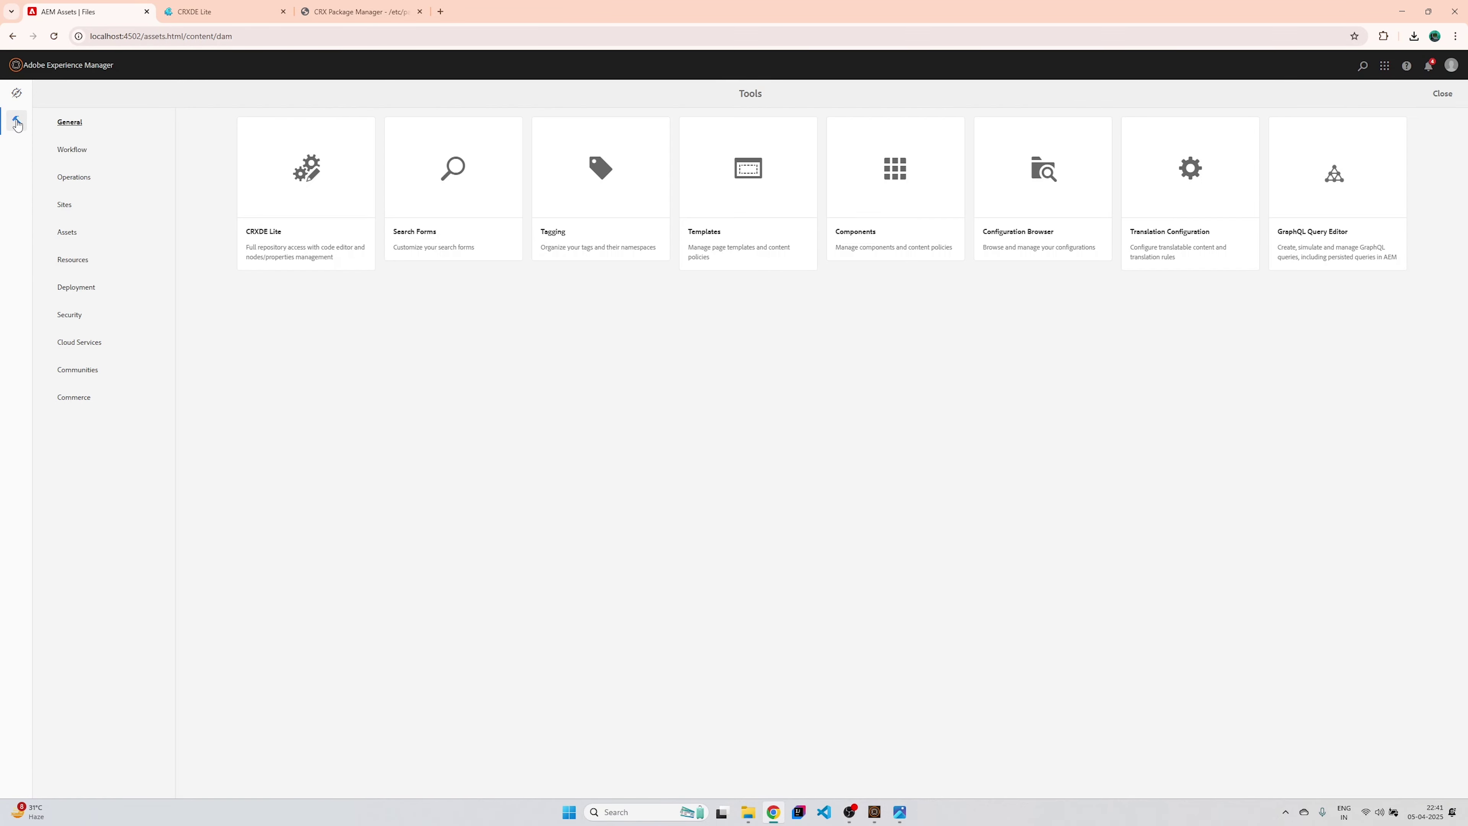
click(74, 176)
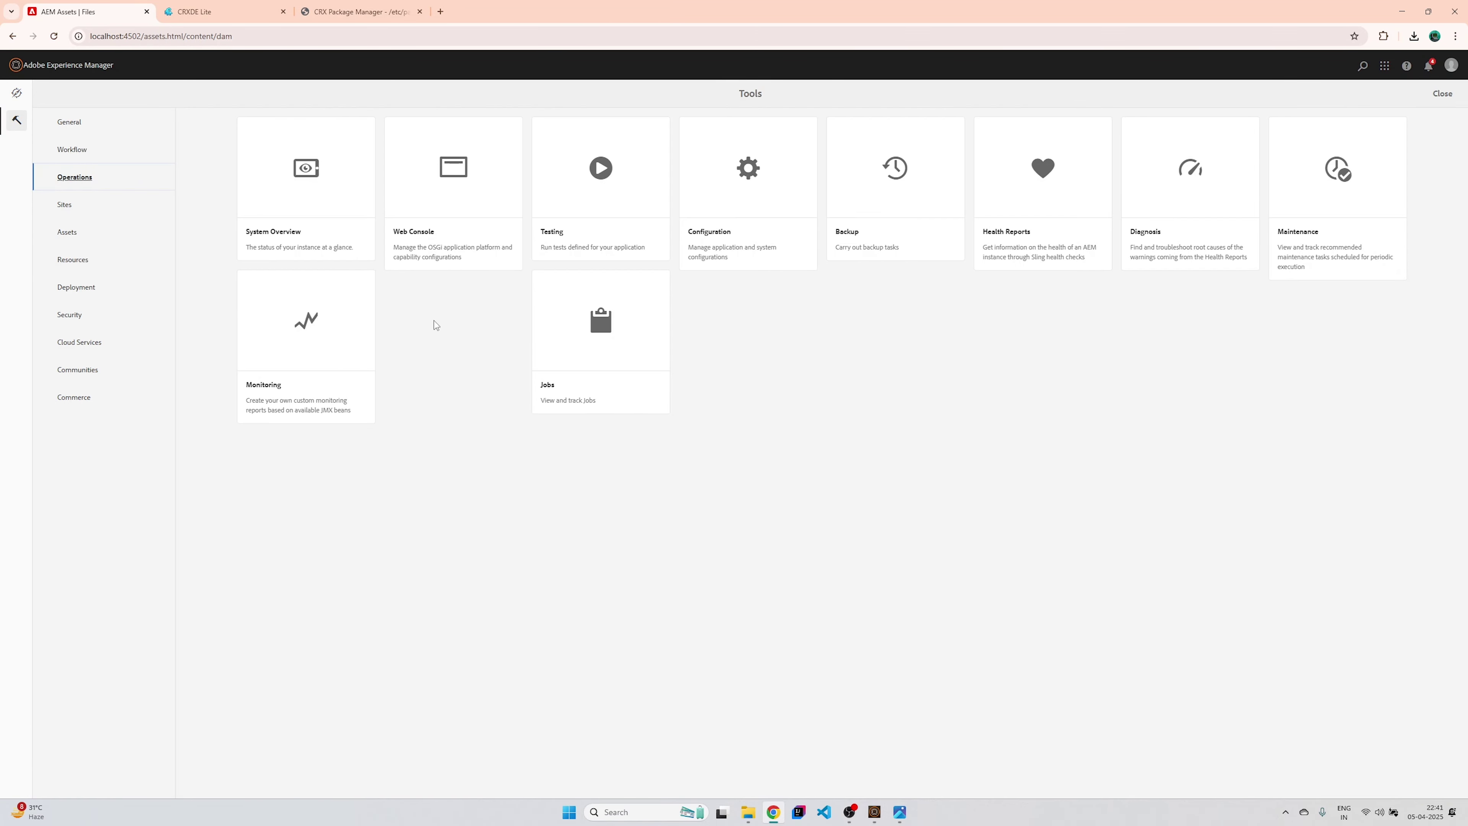
click(450, 199)
right_click(209, 4)
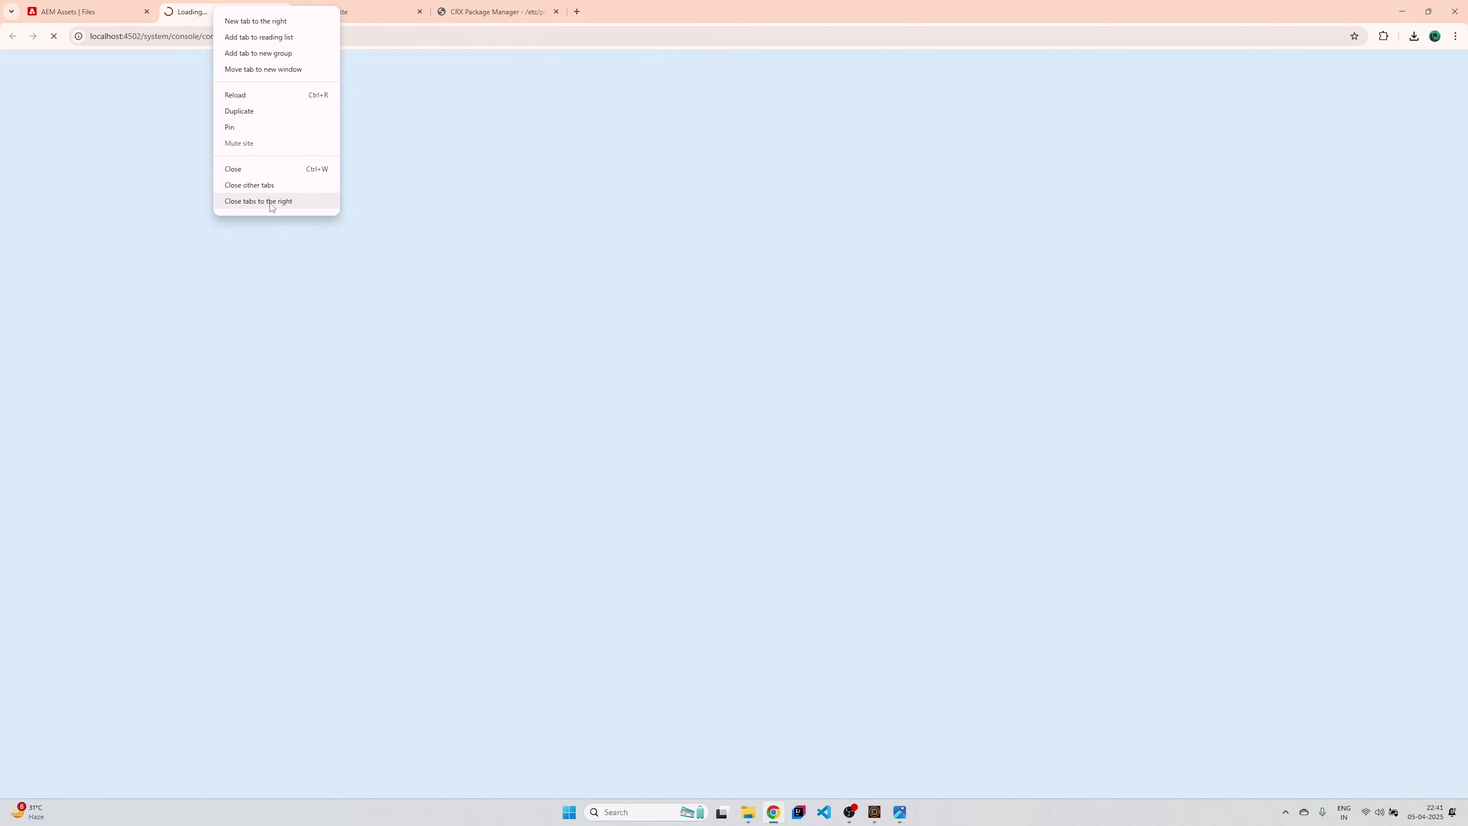
click(271, 202)
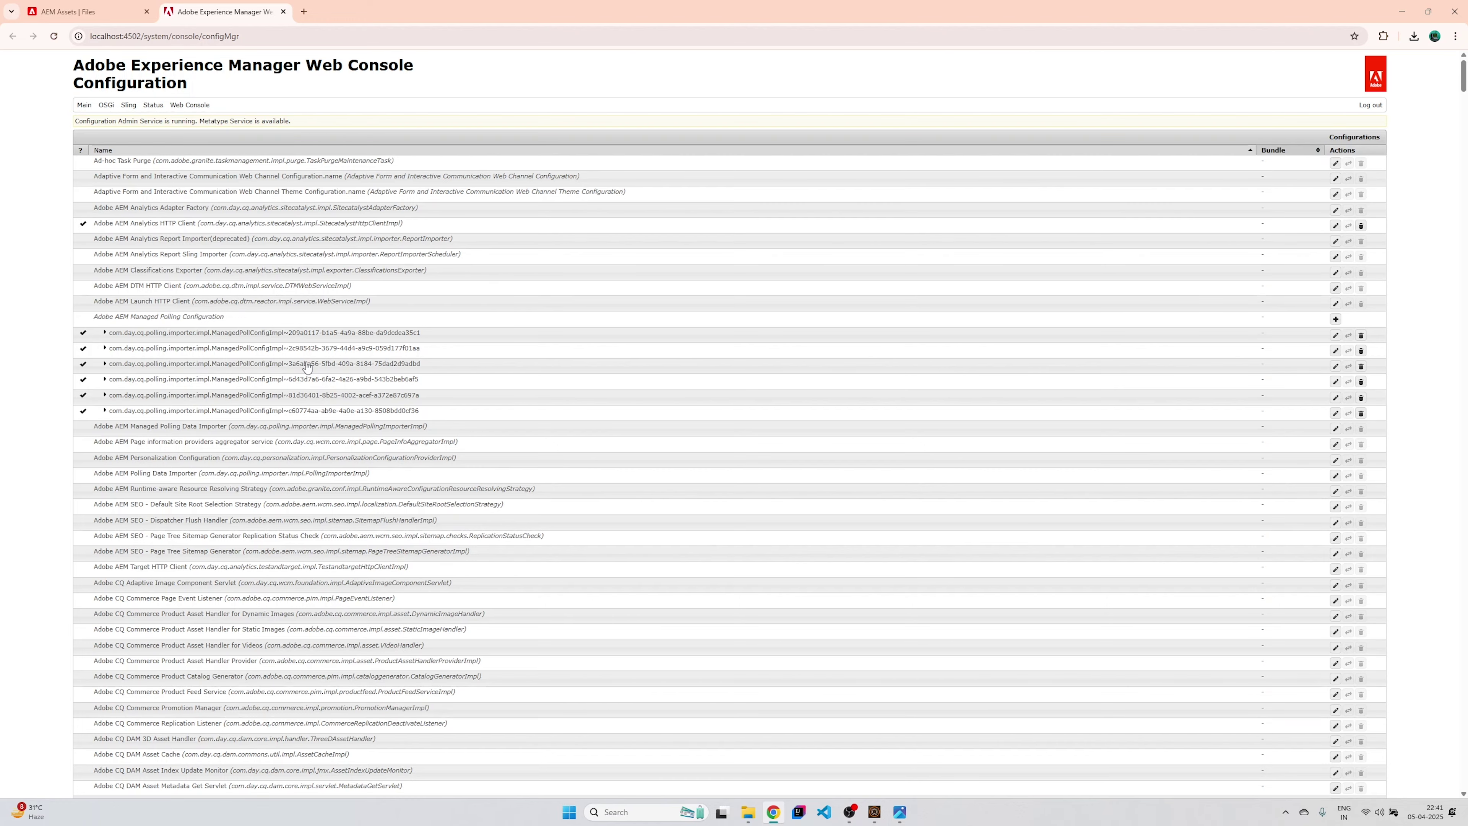
Examine the properties of the Adobe AEM Page information providers aggregator service configuration and close it without saving.
scroll(294, 379, down, 10)
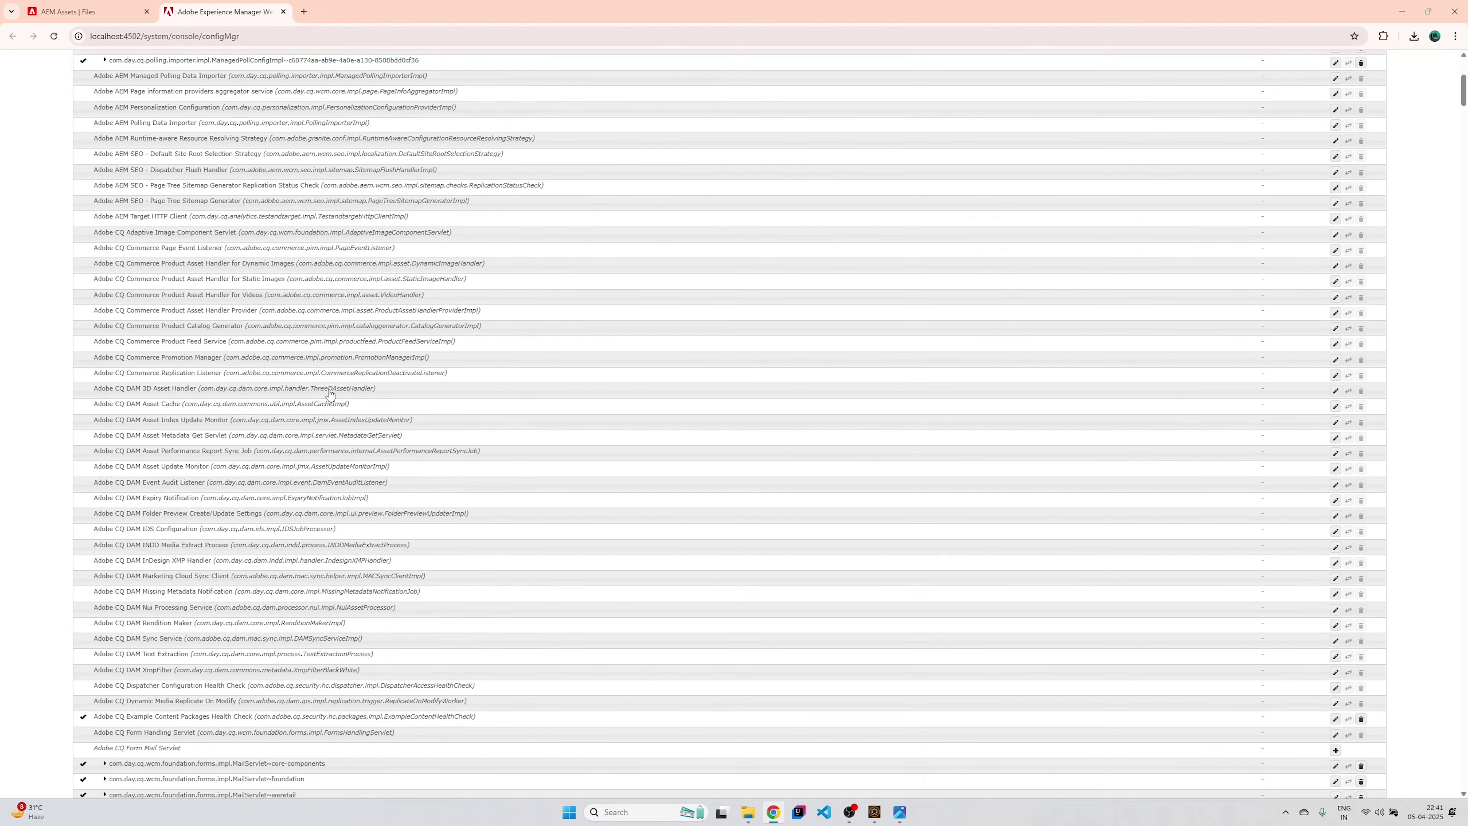
scroll(375, 408, up, 10)
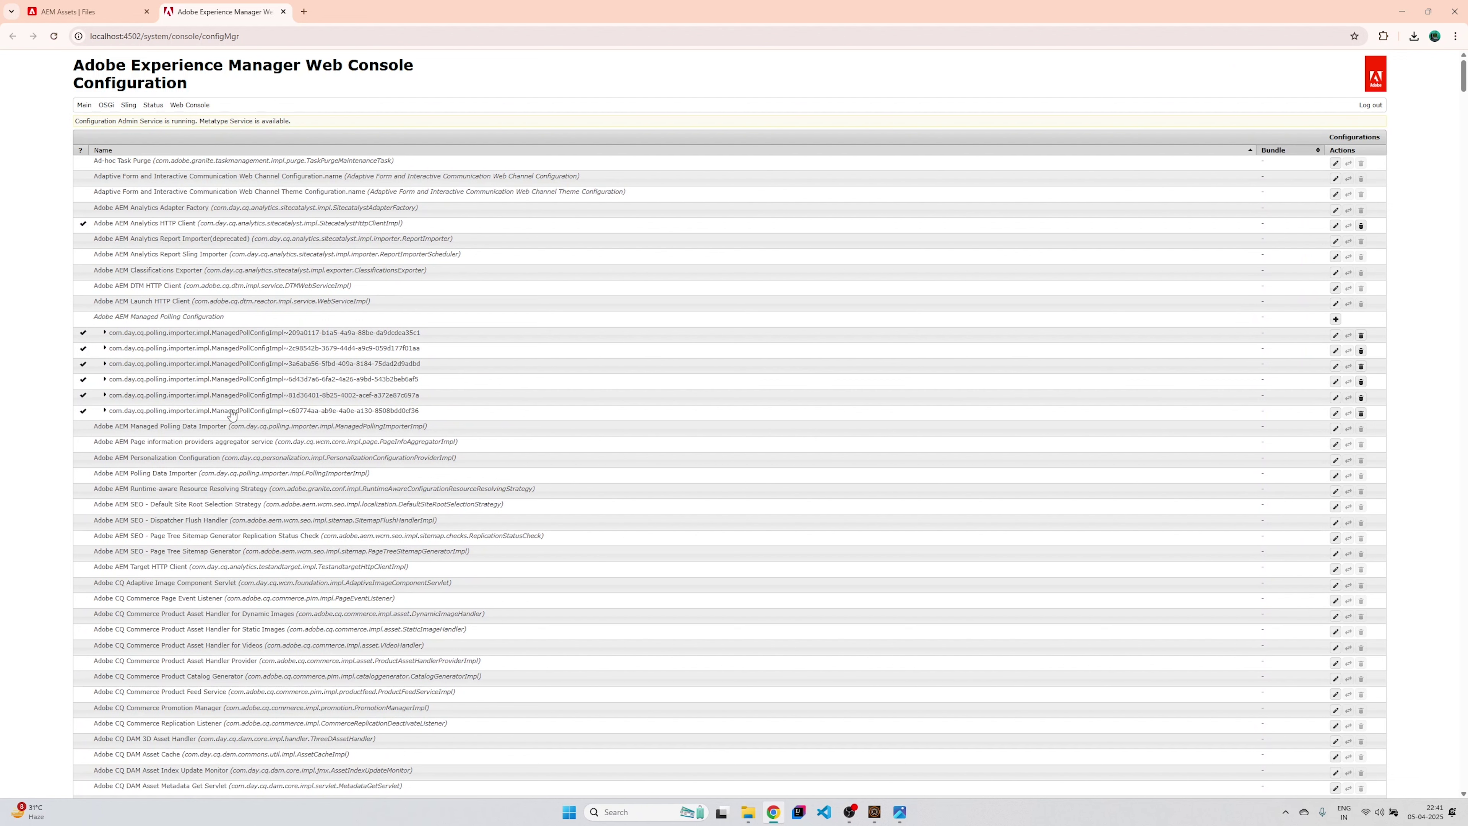
click(331, 444)
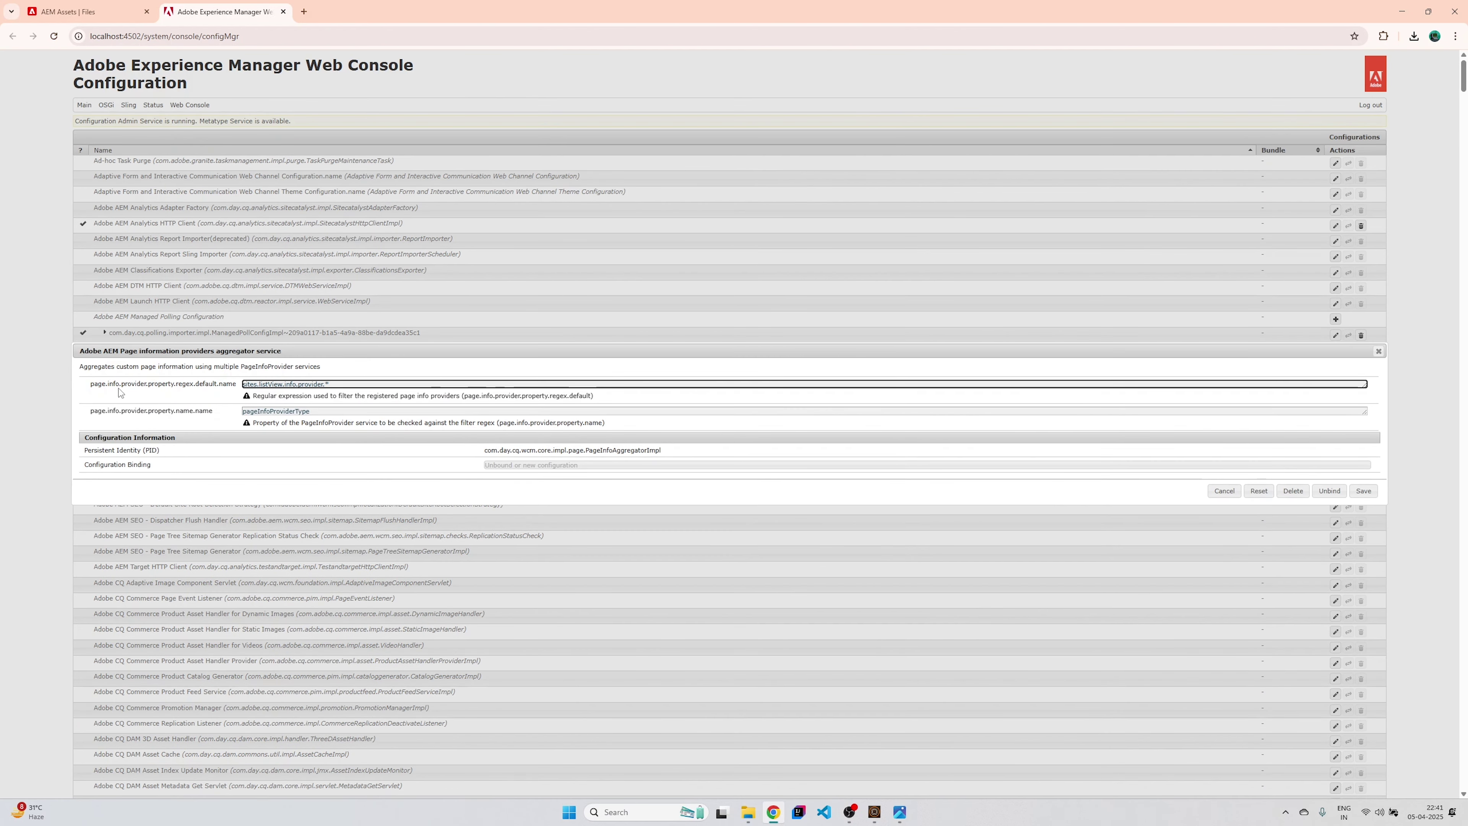
drag(89, 391, 183, 387)
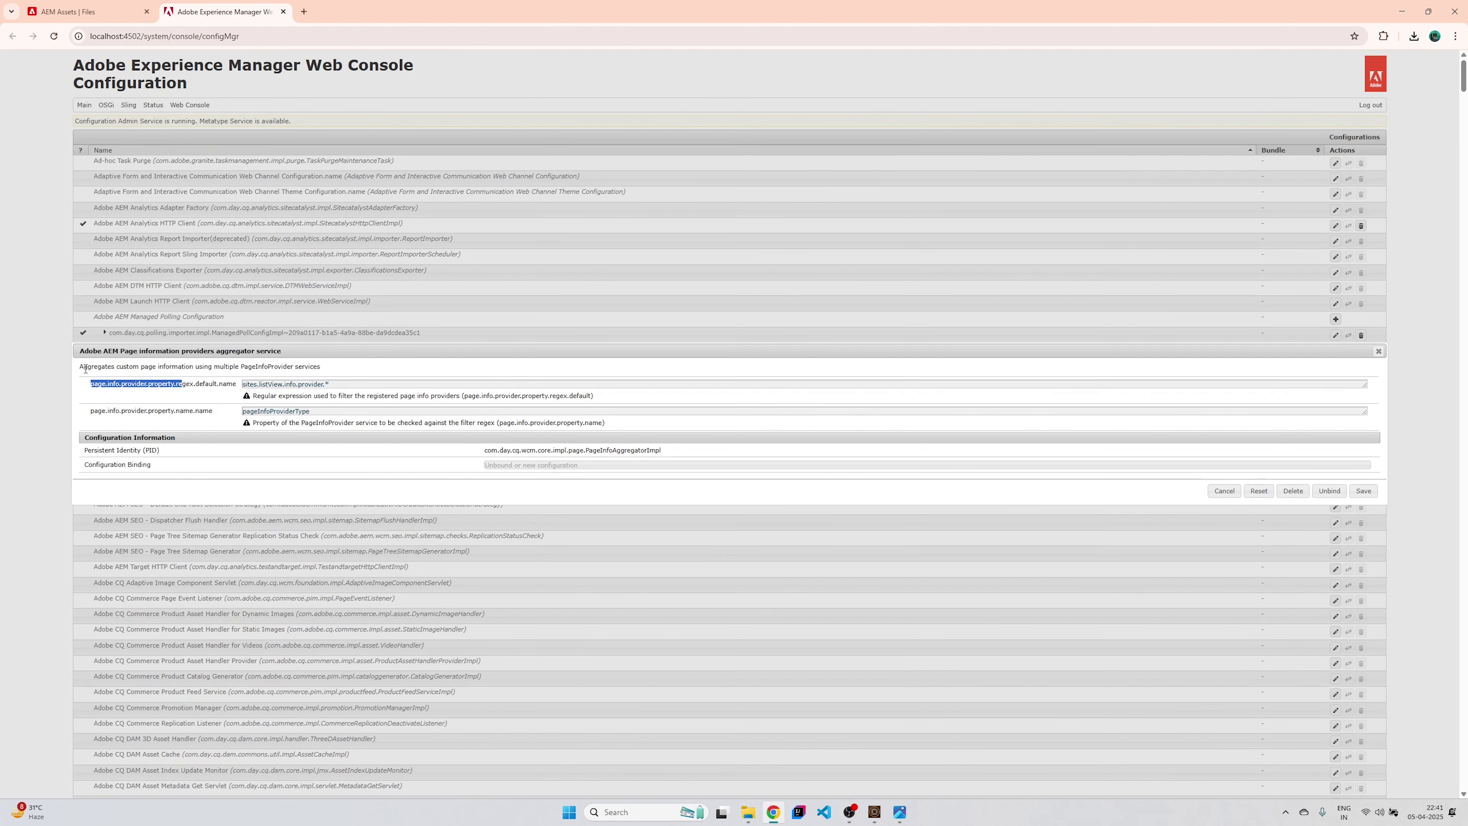
drag(83, 367, 244, 384)
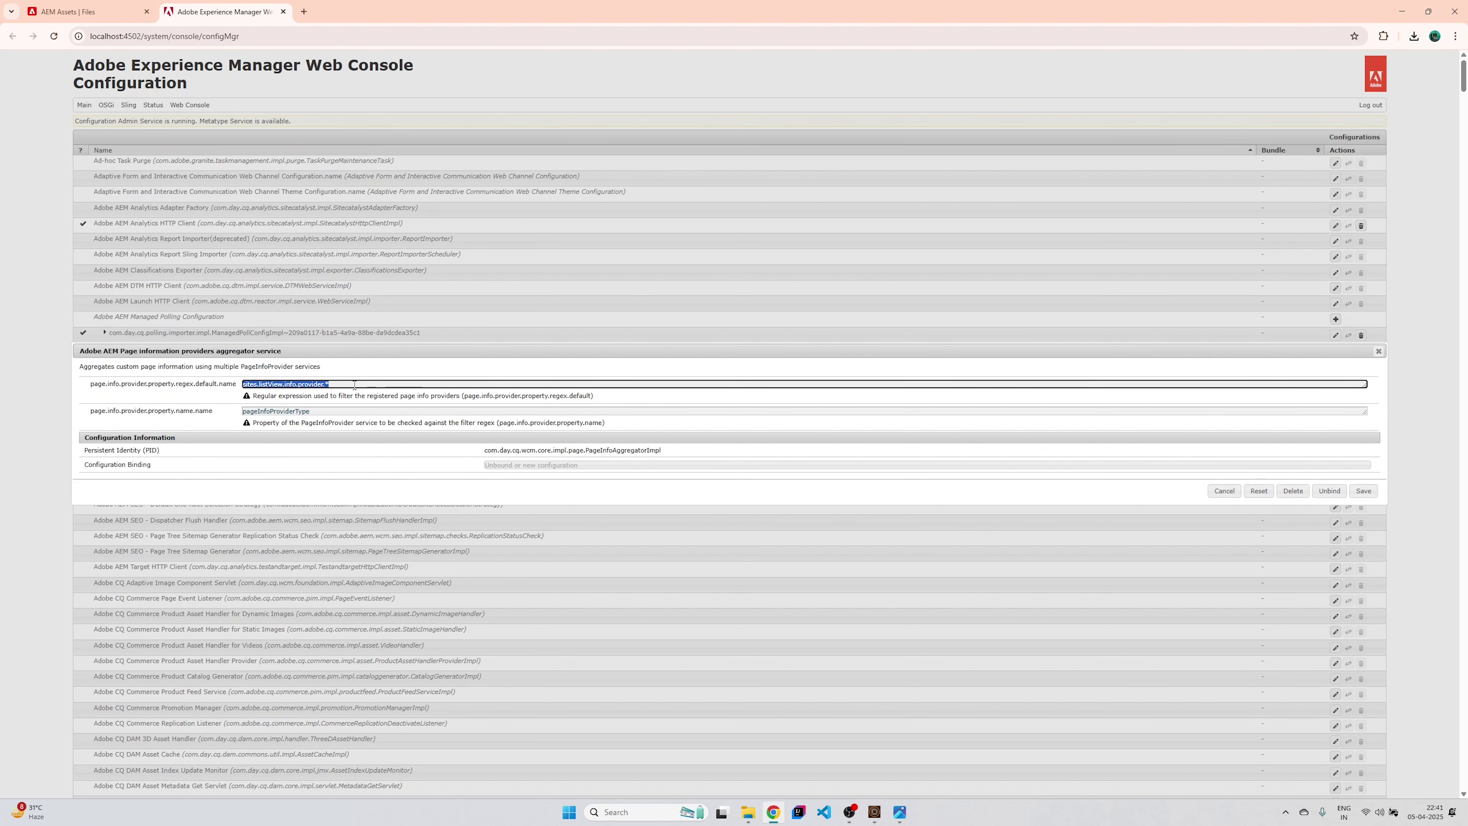
click(1223, 493)
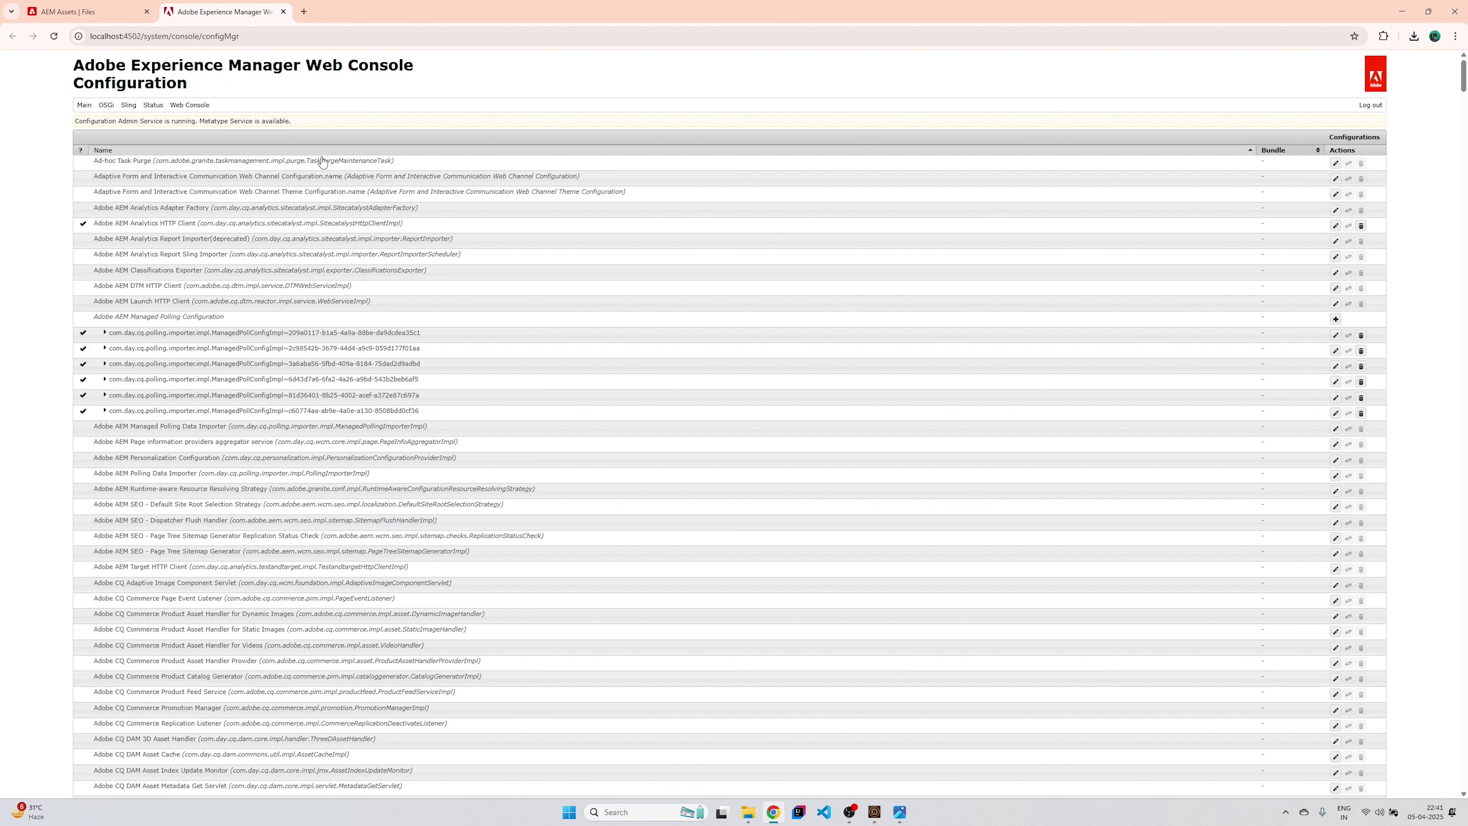
Open the OSGi bundles list in the Web Console and filter it by "core".
click(106, 106)
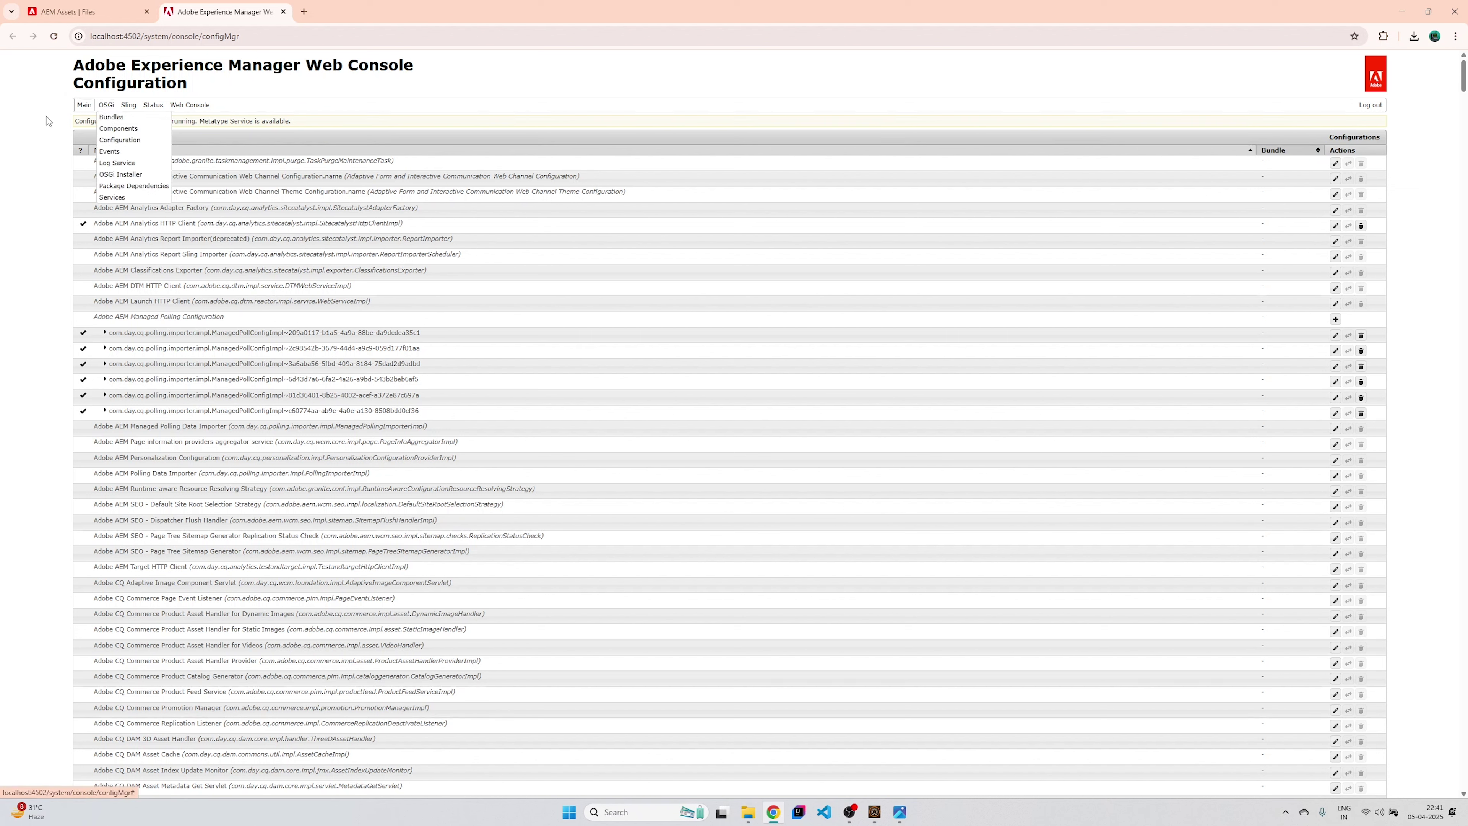
click(106, 108)
click(111, 118)
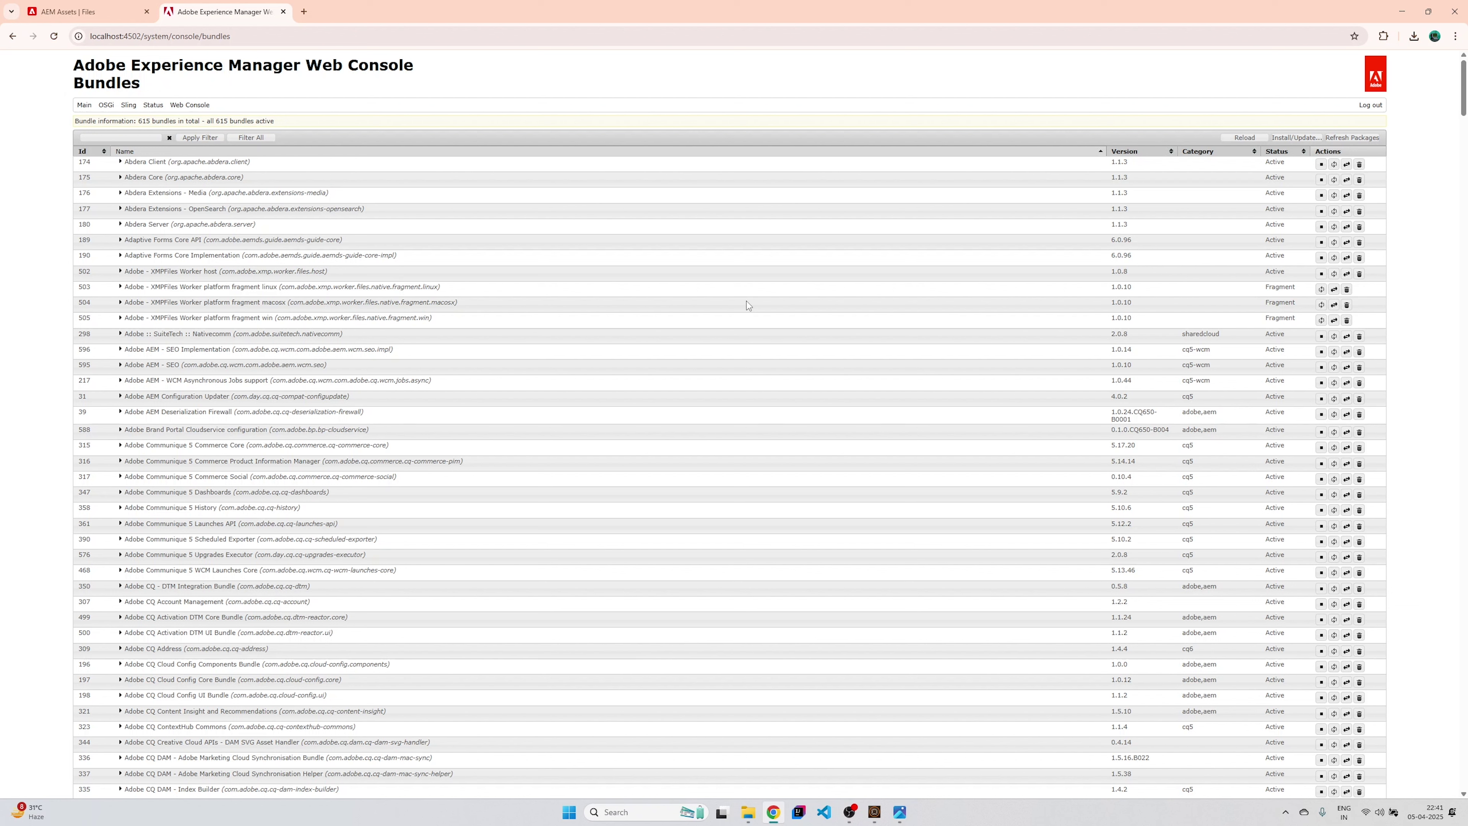
click(139, 138)
key(Return)
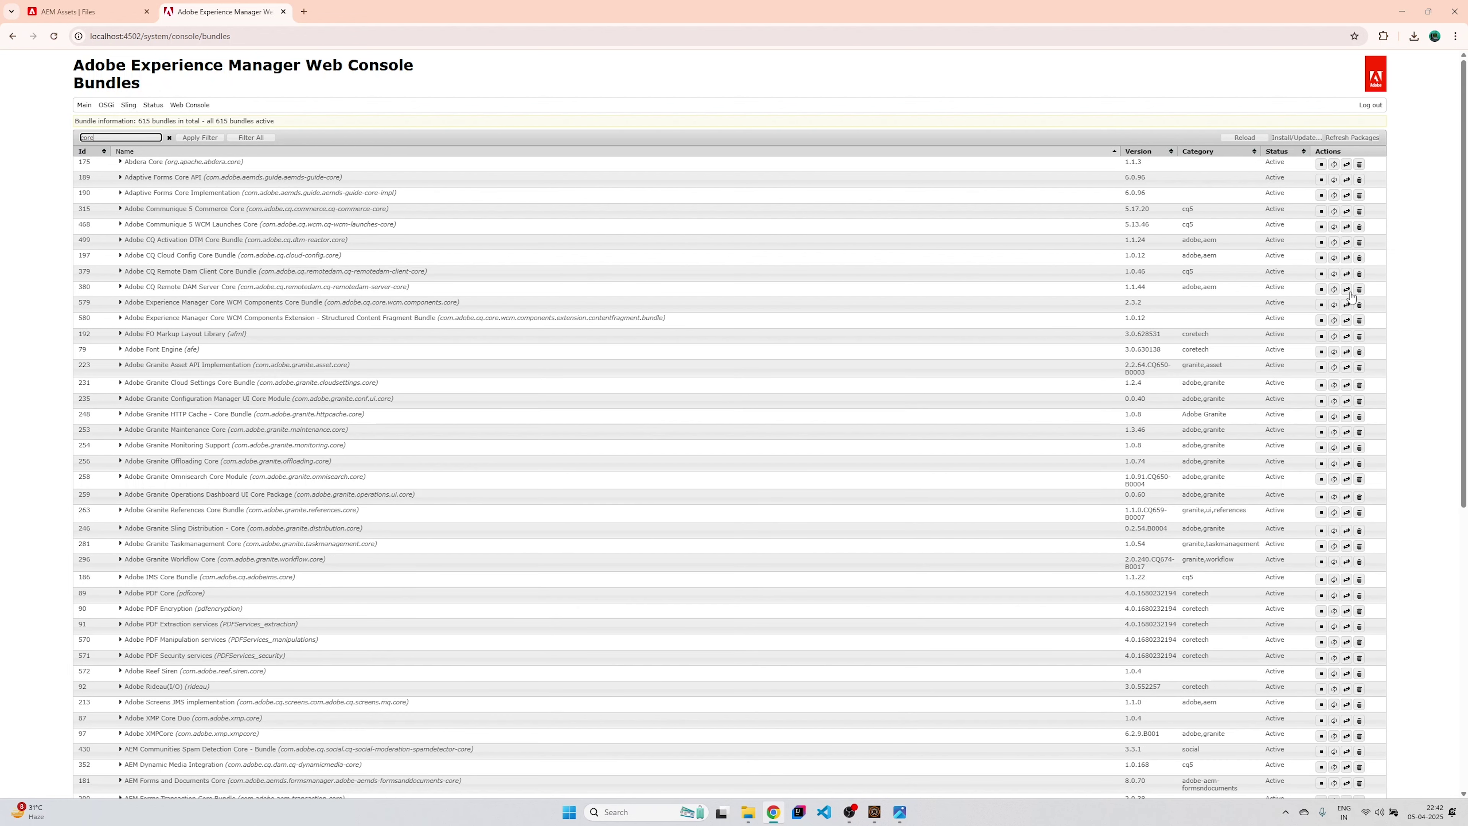
Expand the Abdera Core bundle and examine its exported and imported packages, importing bundles and manifest headers.
click(119, 161)
scroll(185, 165, down, 5)
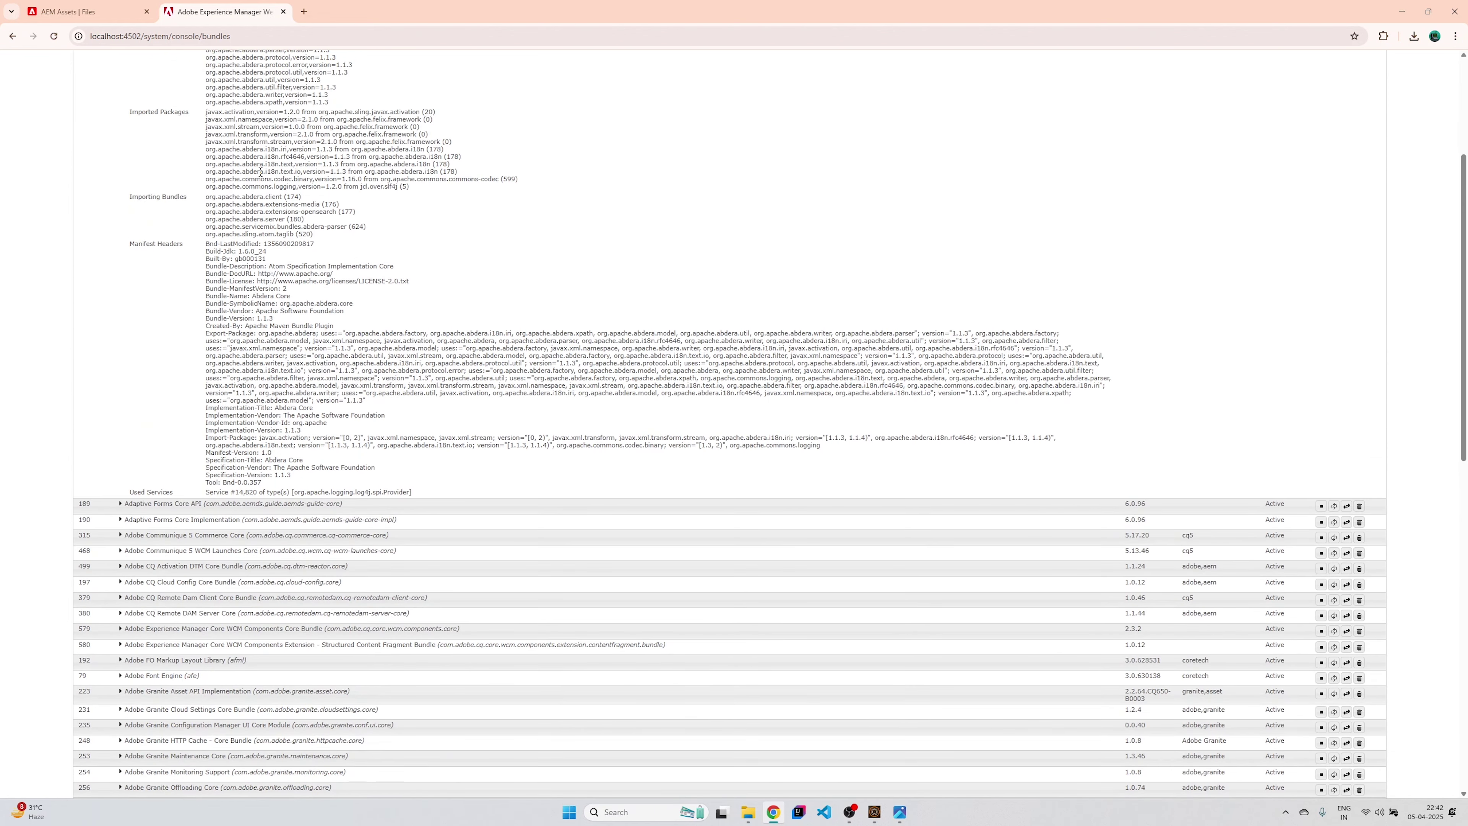
scroll(267, 299, up, 5)
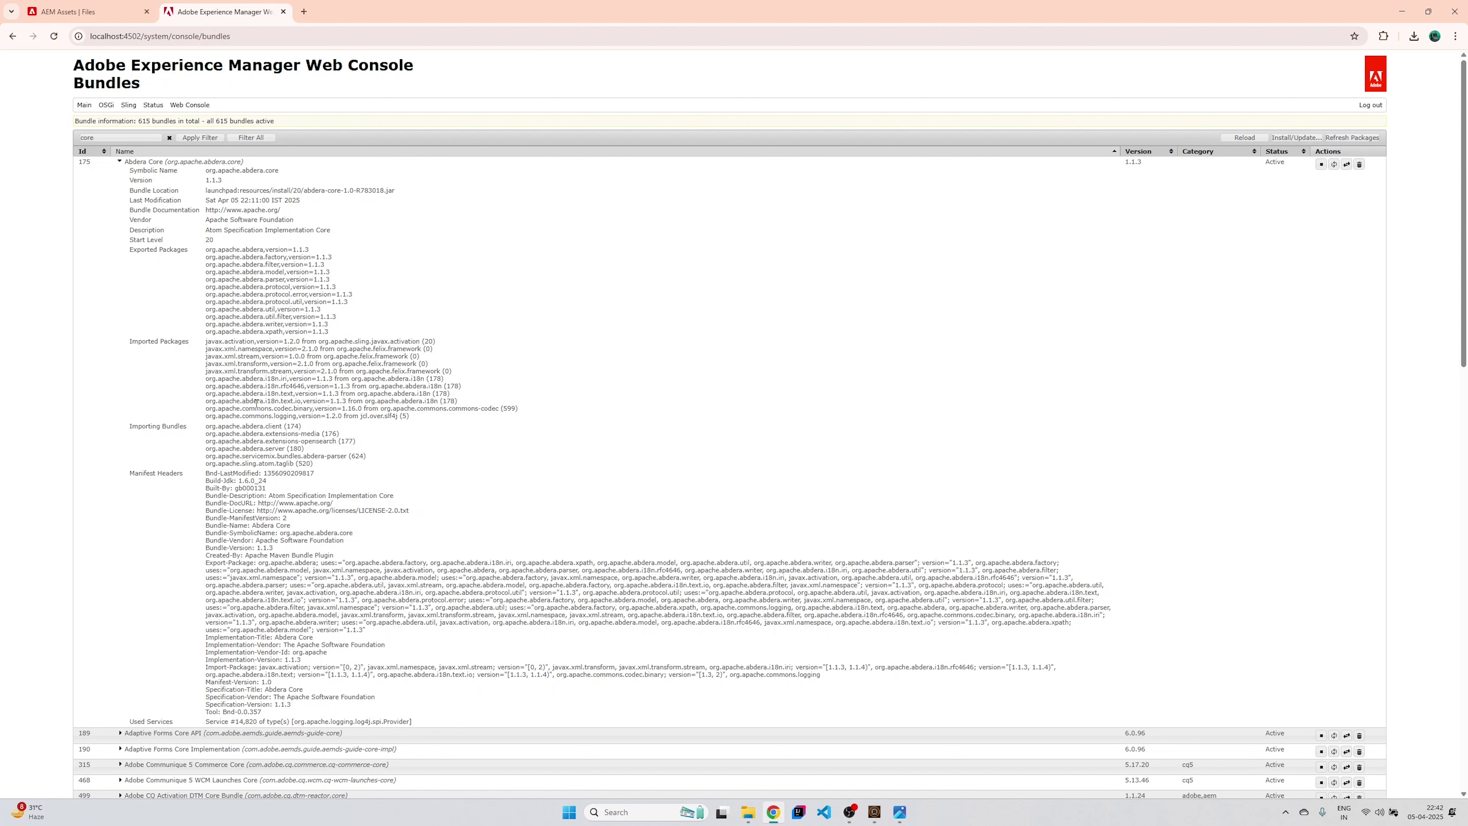
scroll(317, 383, down, 3)
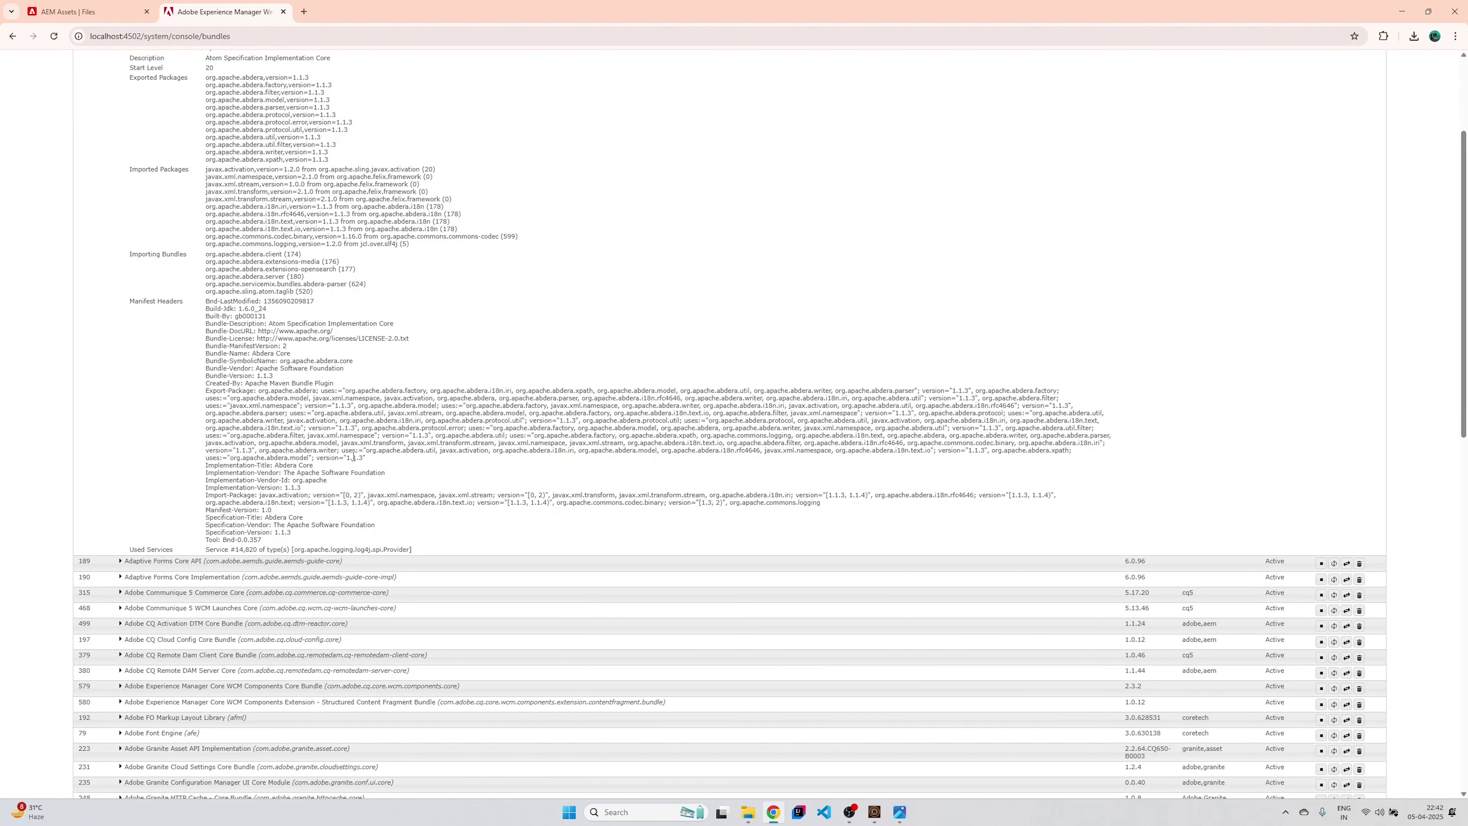
scroll(704, 511, up, 3)
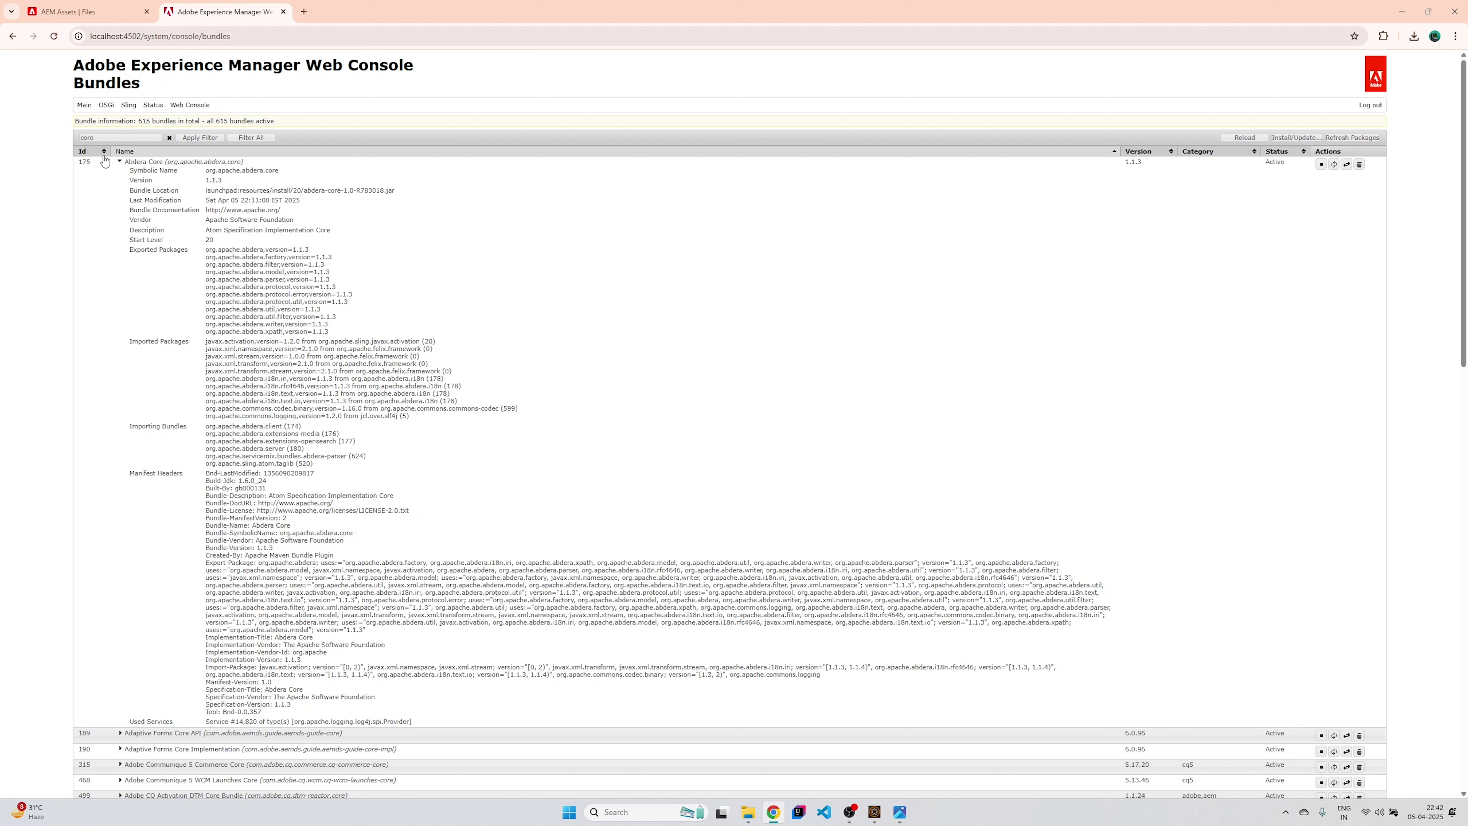
Open the Sling Log Support page and read through request.log in a separate tab.
mouse_move(110, 109)
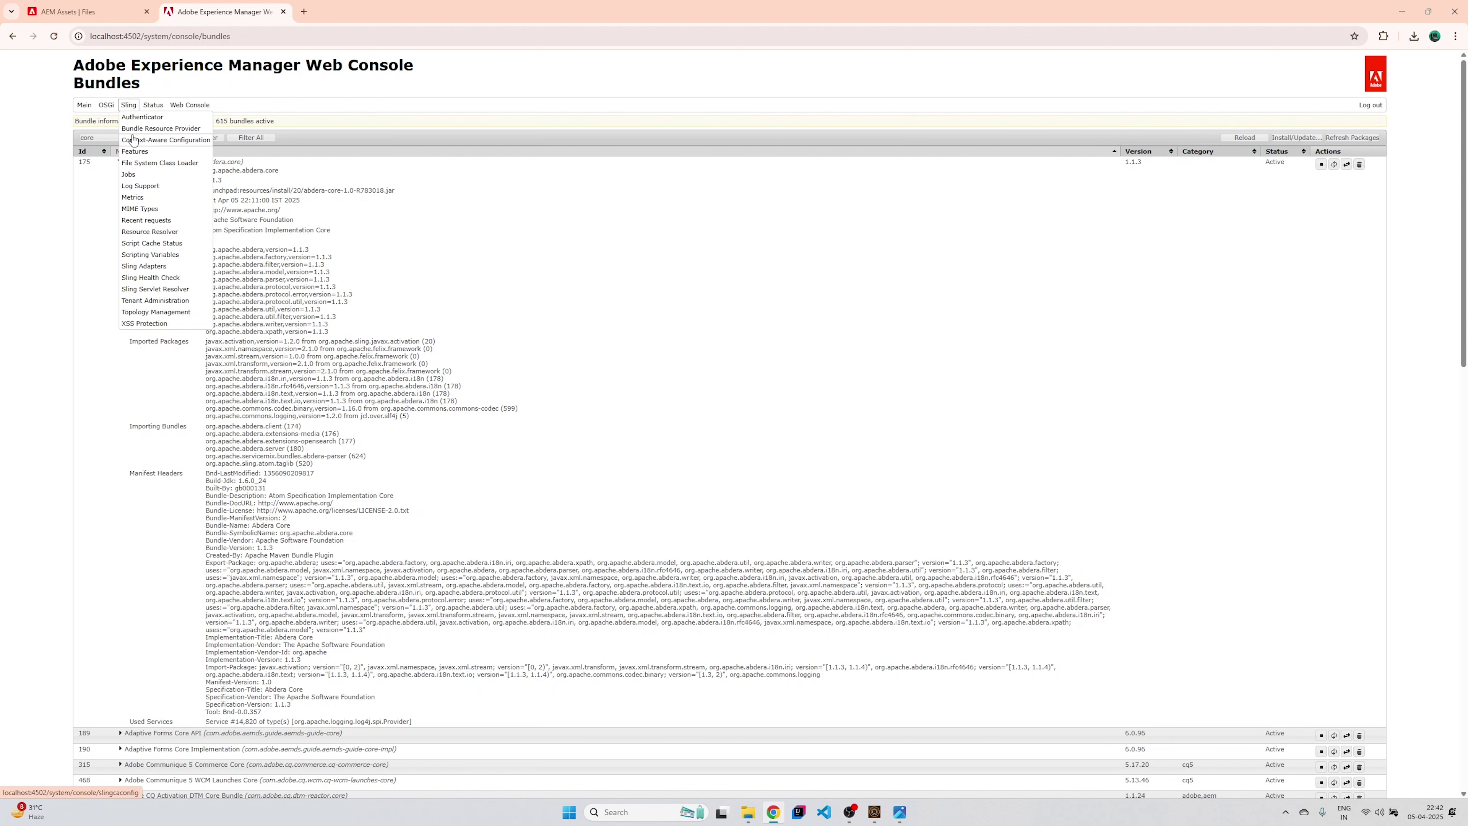
click(139, 185)
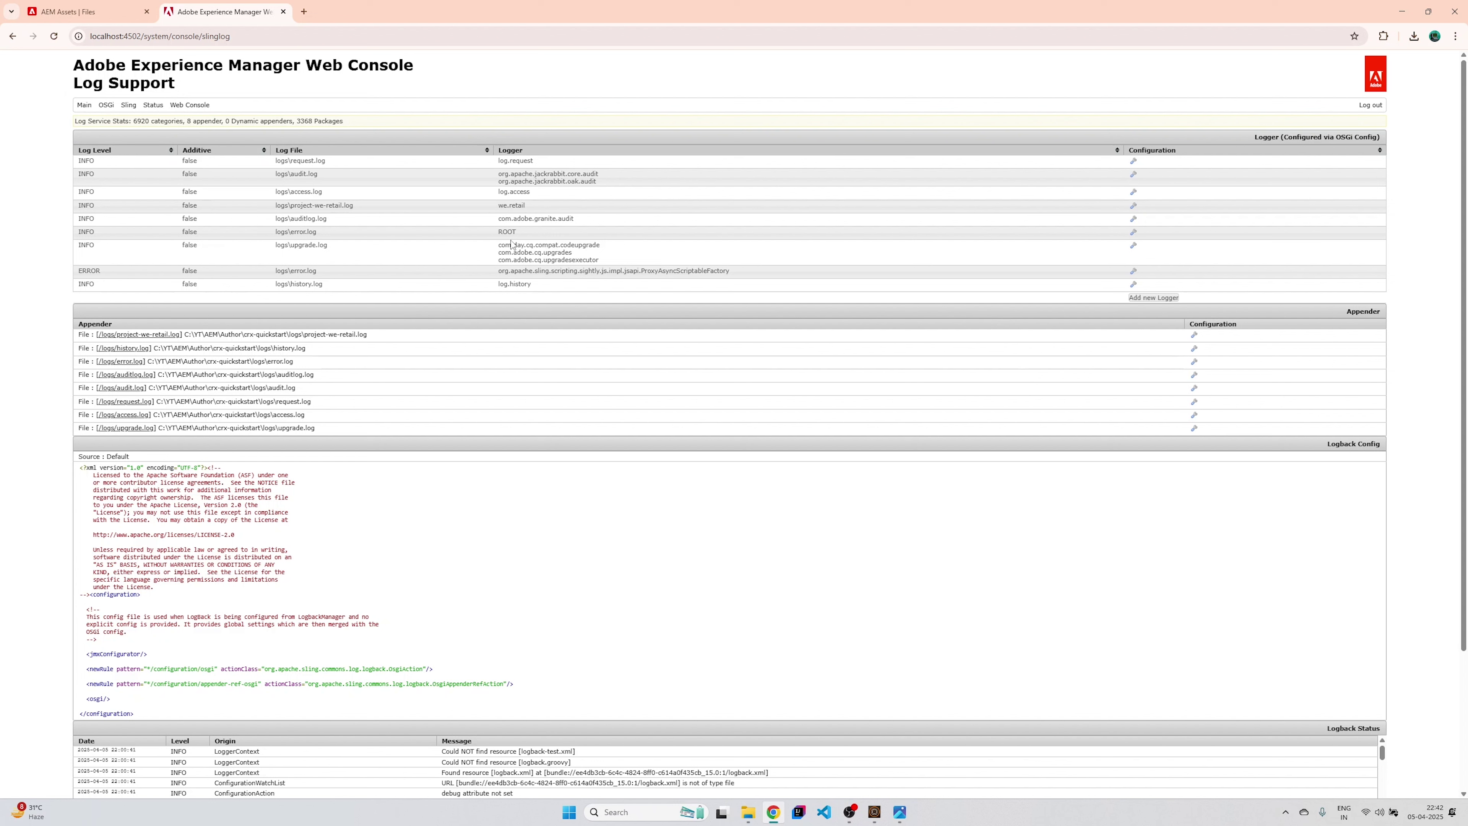
drag(500, 250, 623, 246)
click(135, 406)
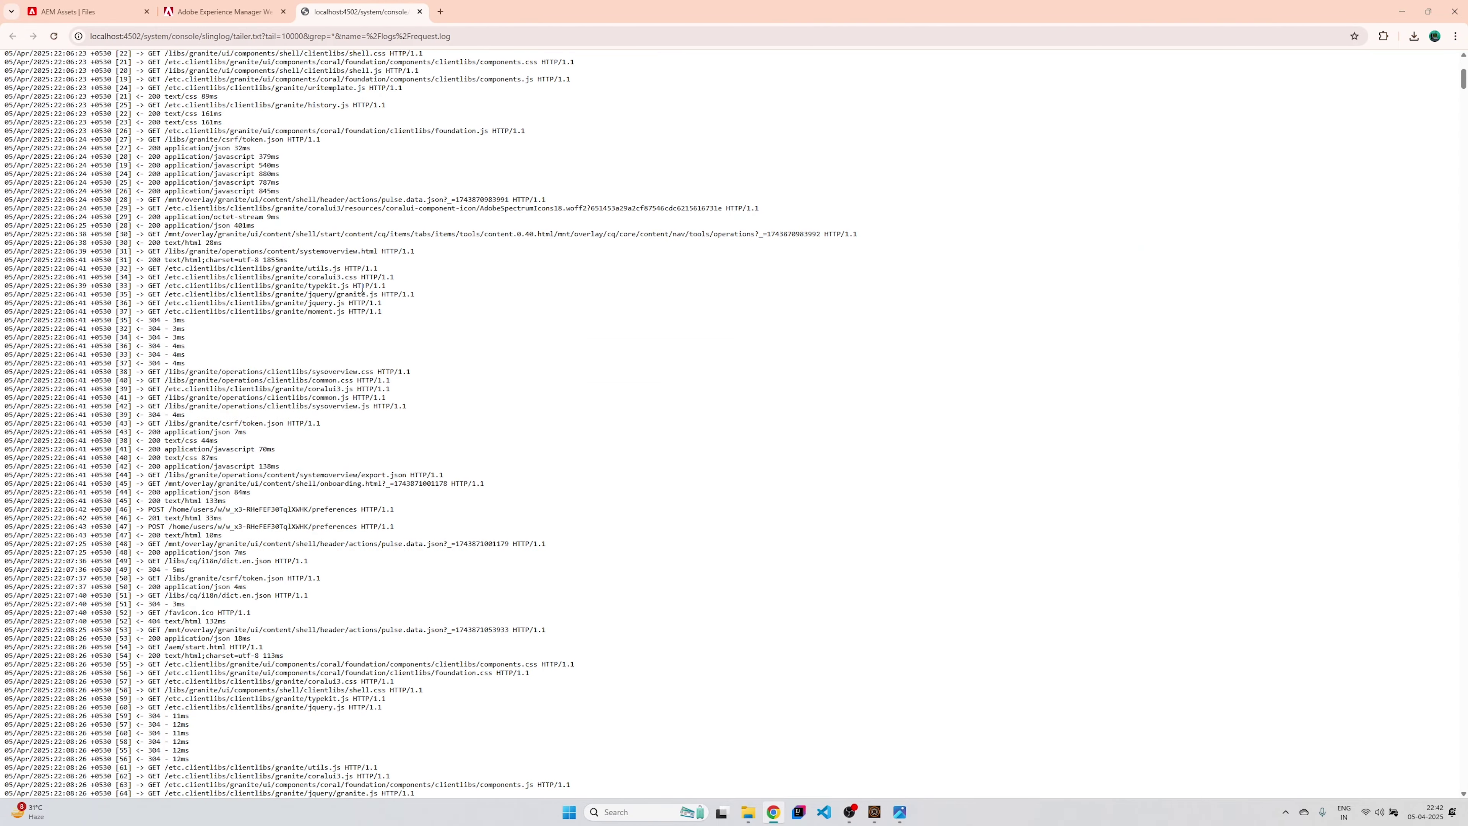
scroll(363, 289, down, 20)
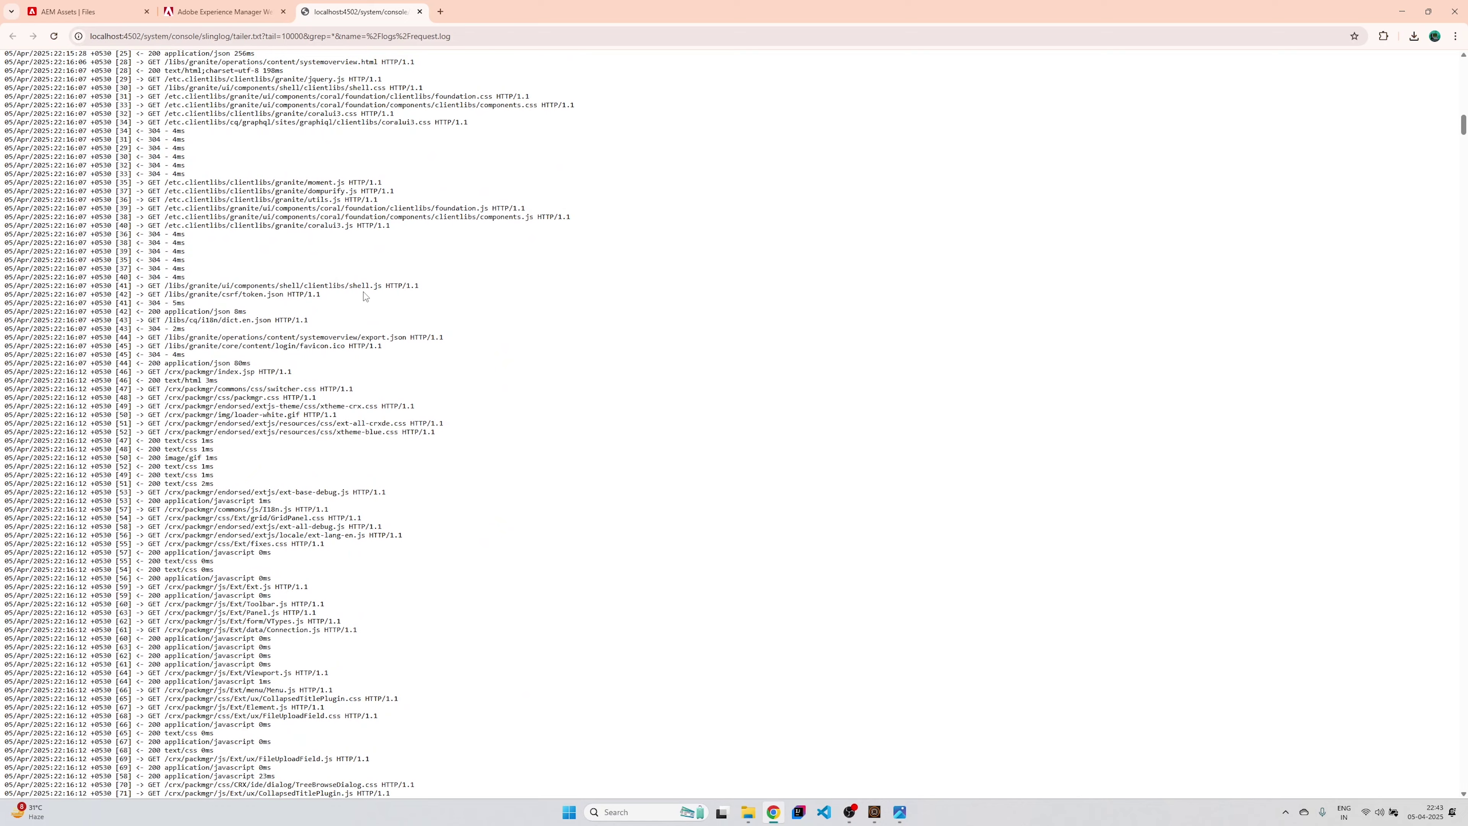
scroll(363, 291, down, 15)
scroll(366, 299, down, 15)
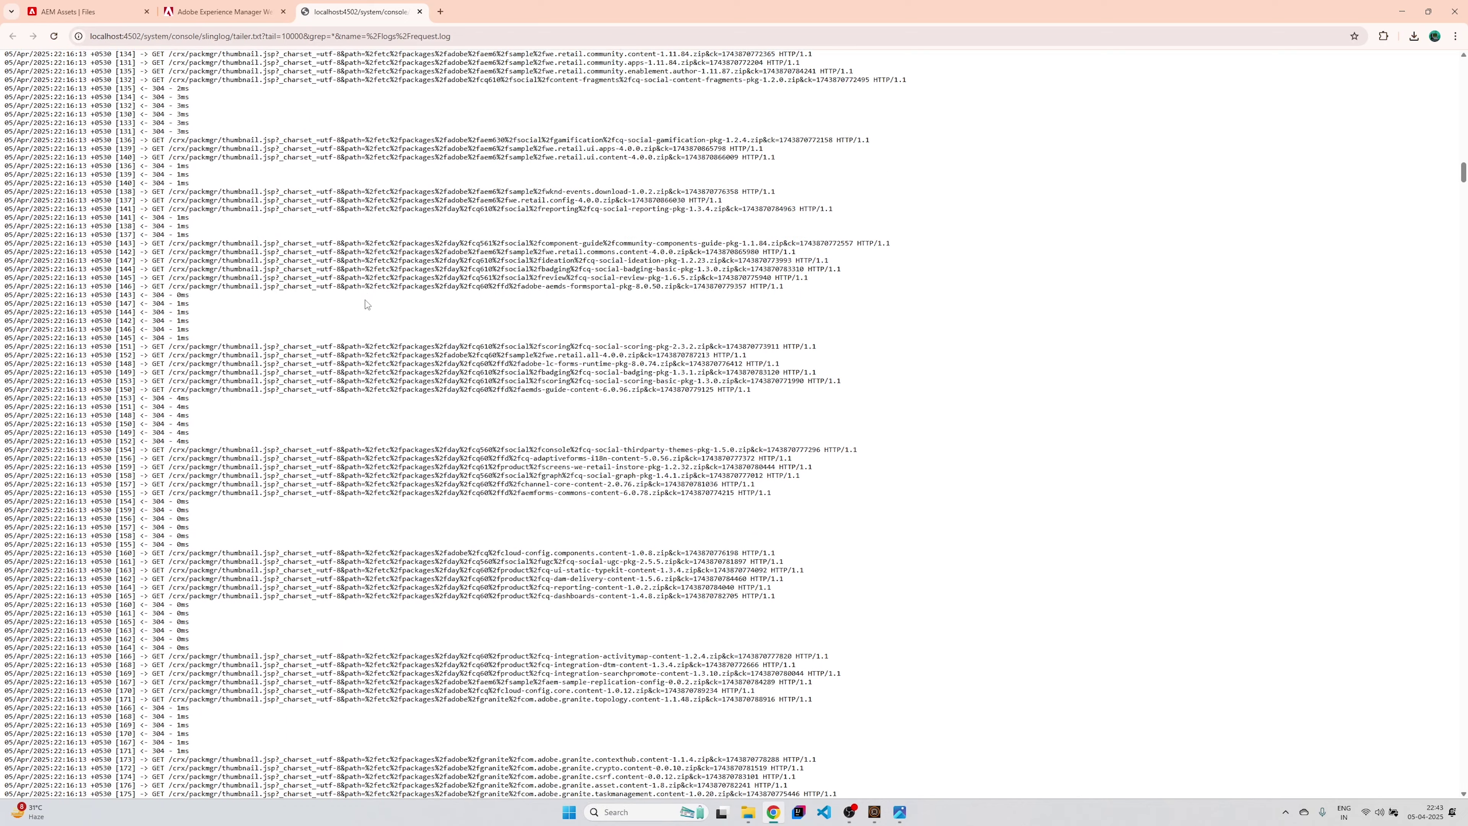
Switch back to the Log Support page, read through error.log, and return to the log overview.
click(178, 5)
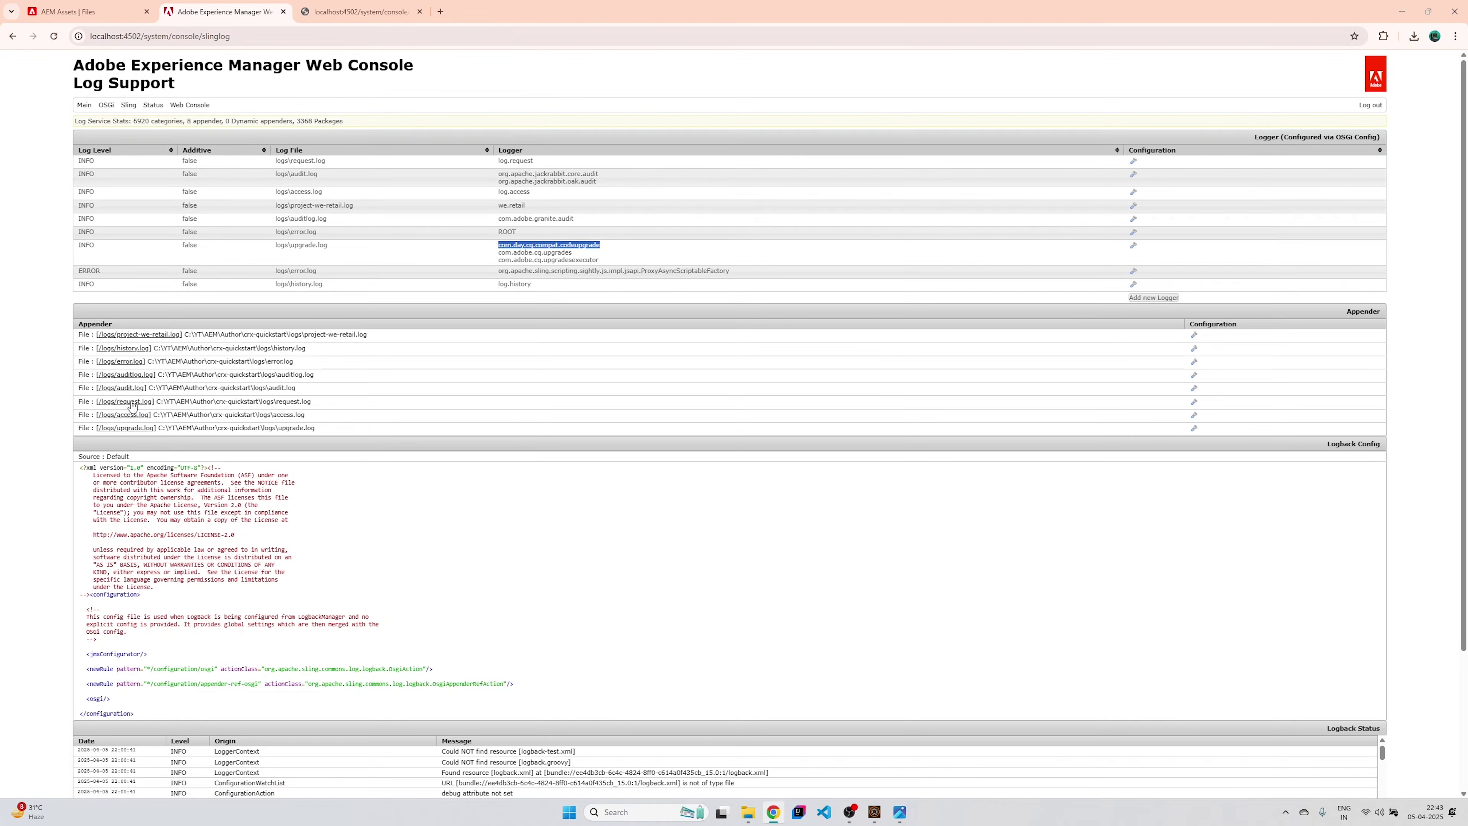
click(128, 362)
scroll(497, 283, down, 15)
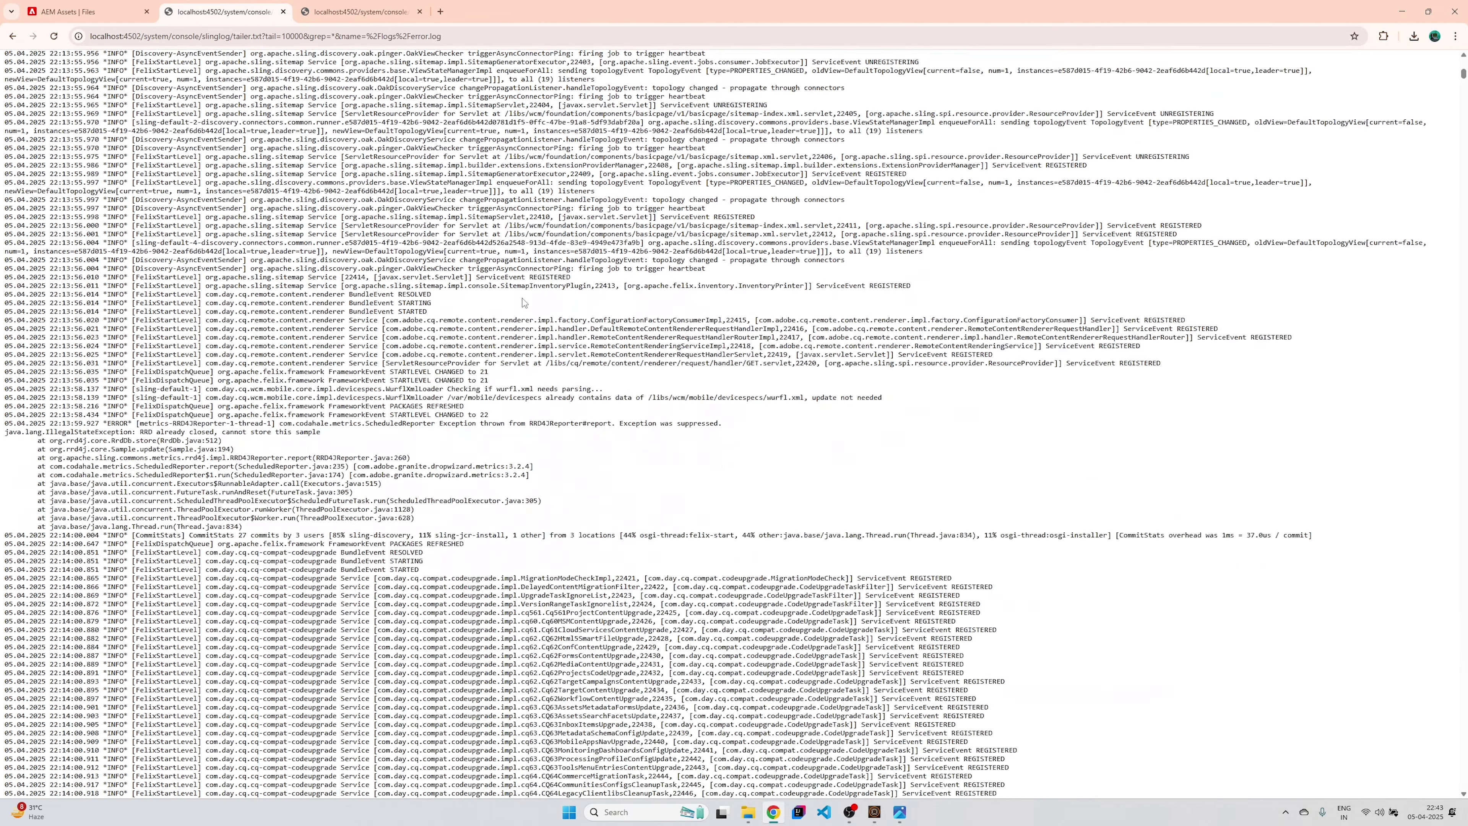
scroll(537, 305, down, 15)
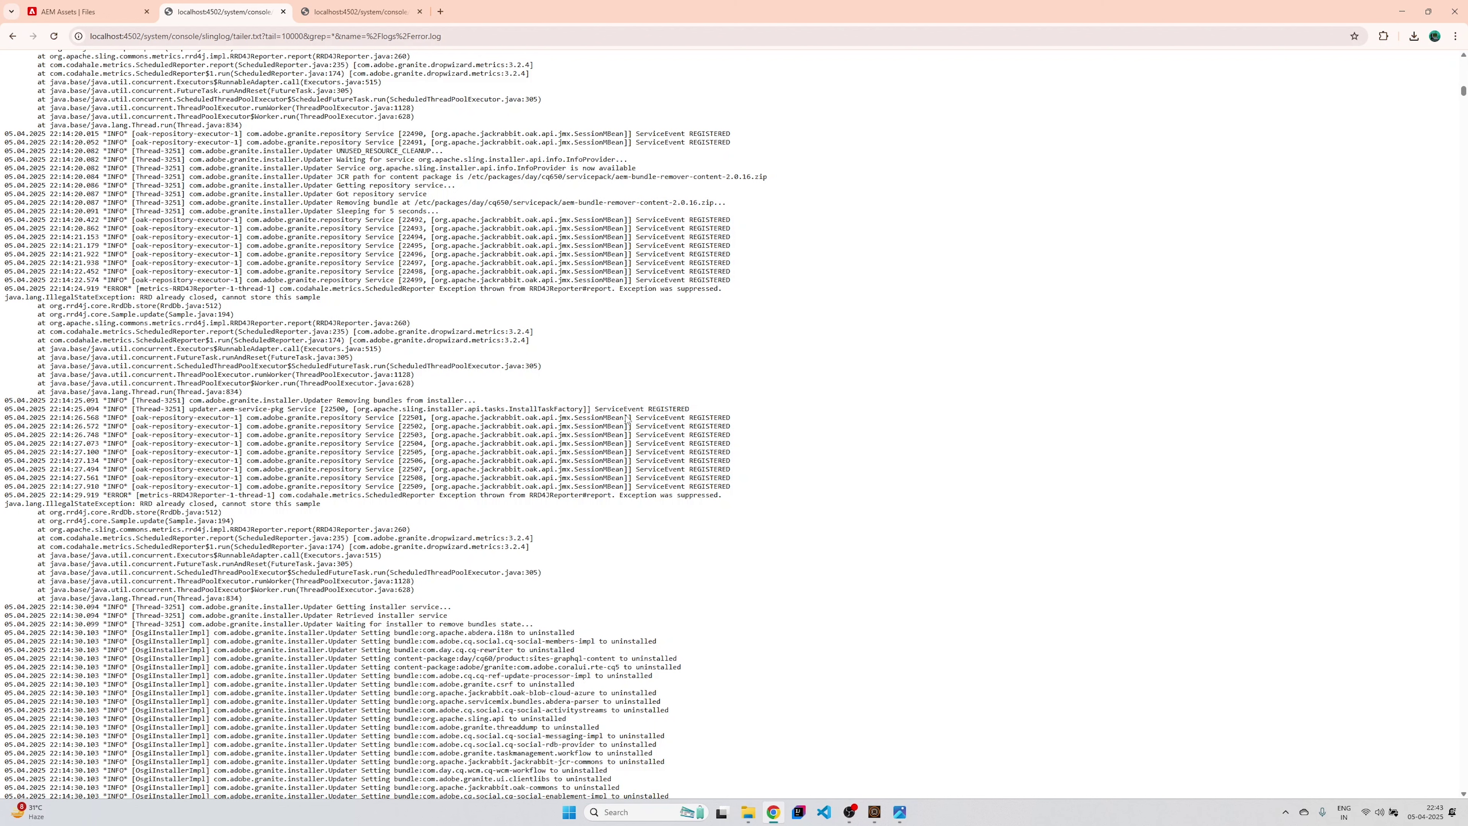
click(12, 36)
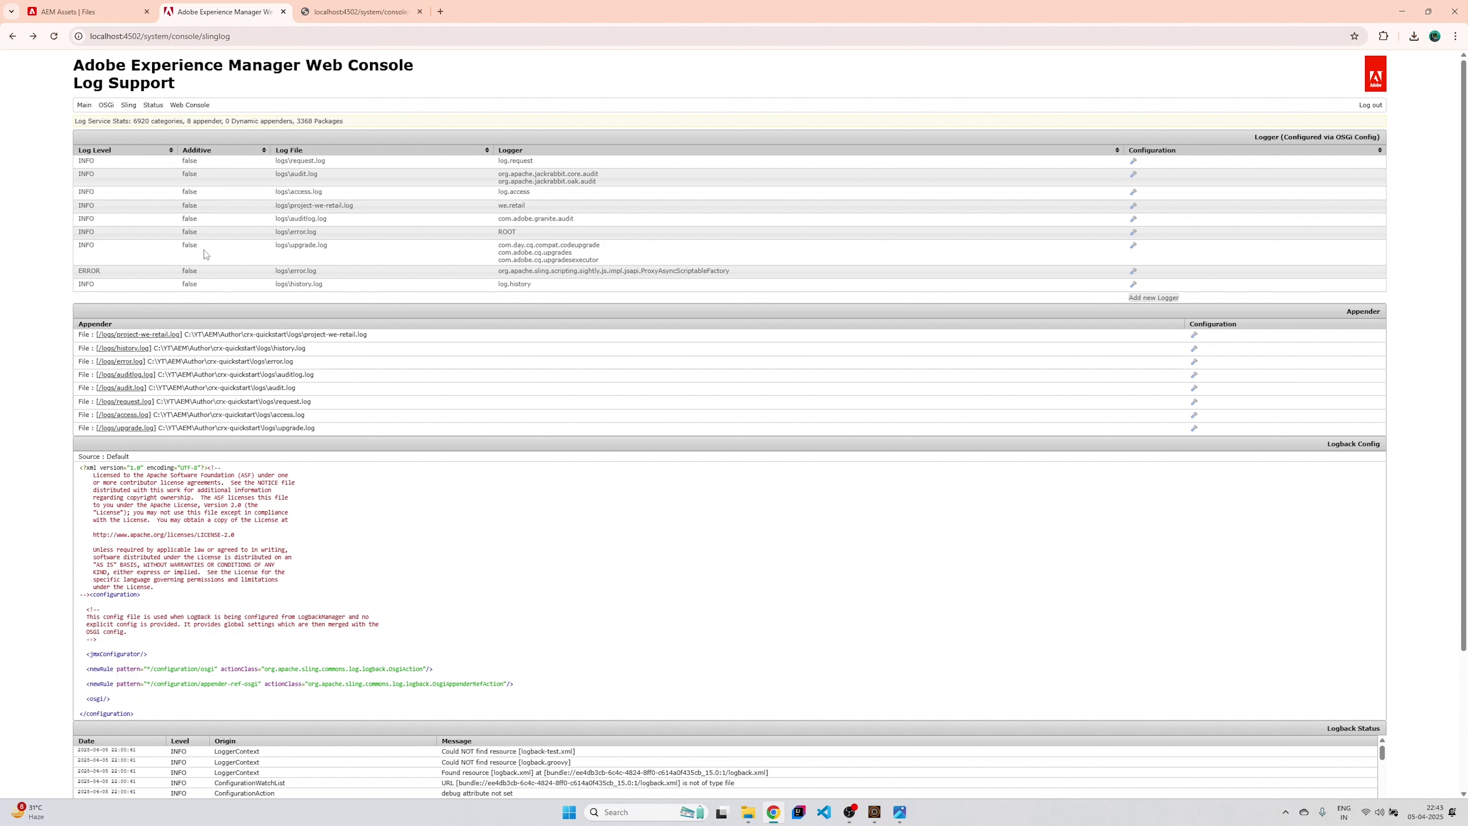
Examine the Sling Jobs page's overall statistics, topology capabilities and scheduled jobs, and return to Log Support.
mouse_move(161, 111)
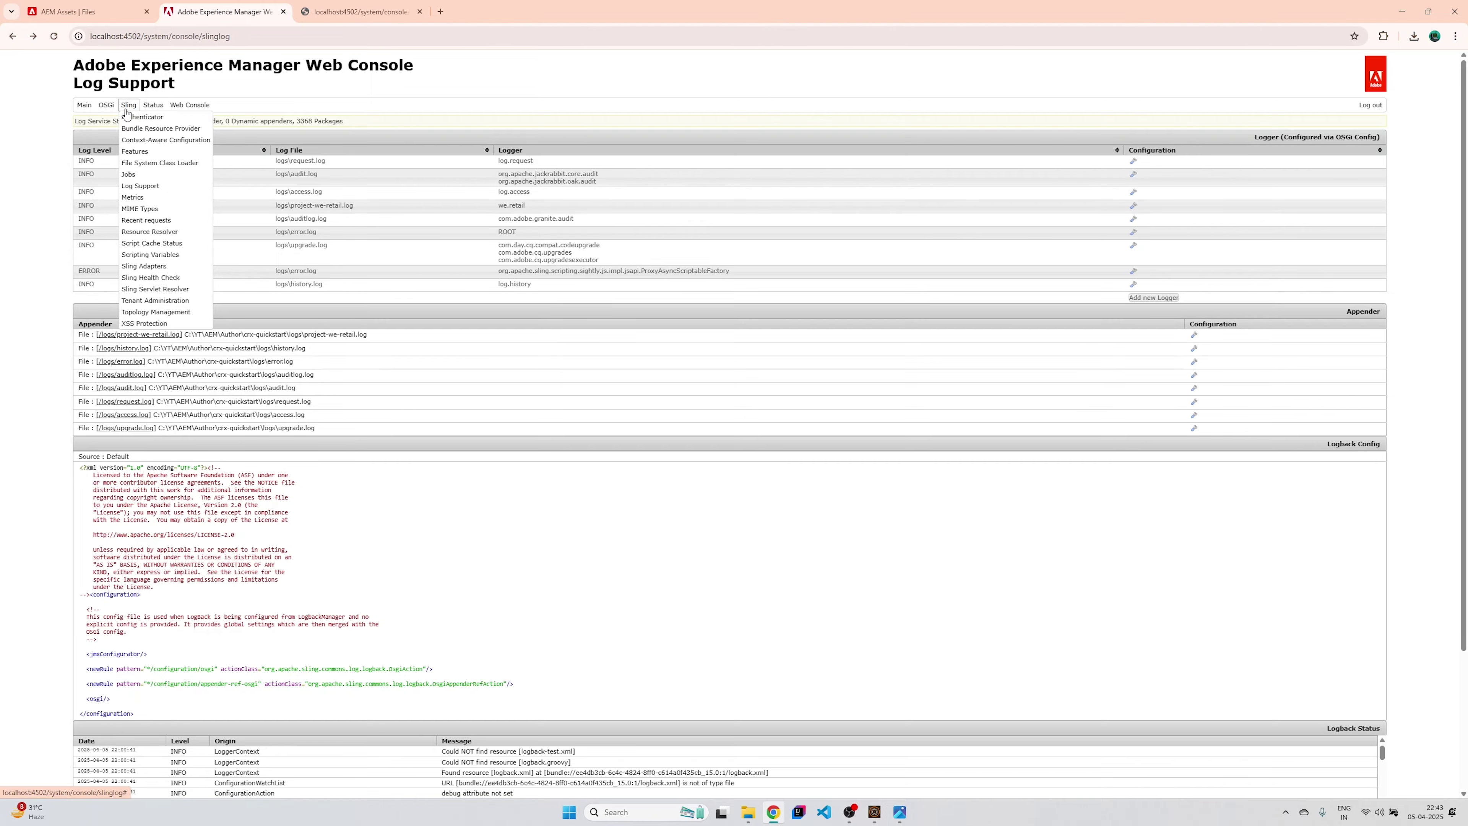
click(139, 175)
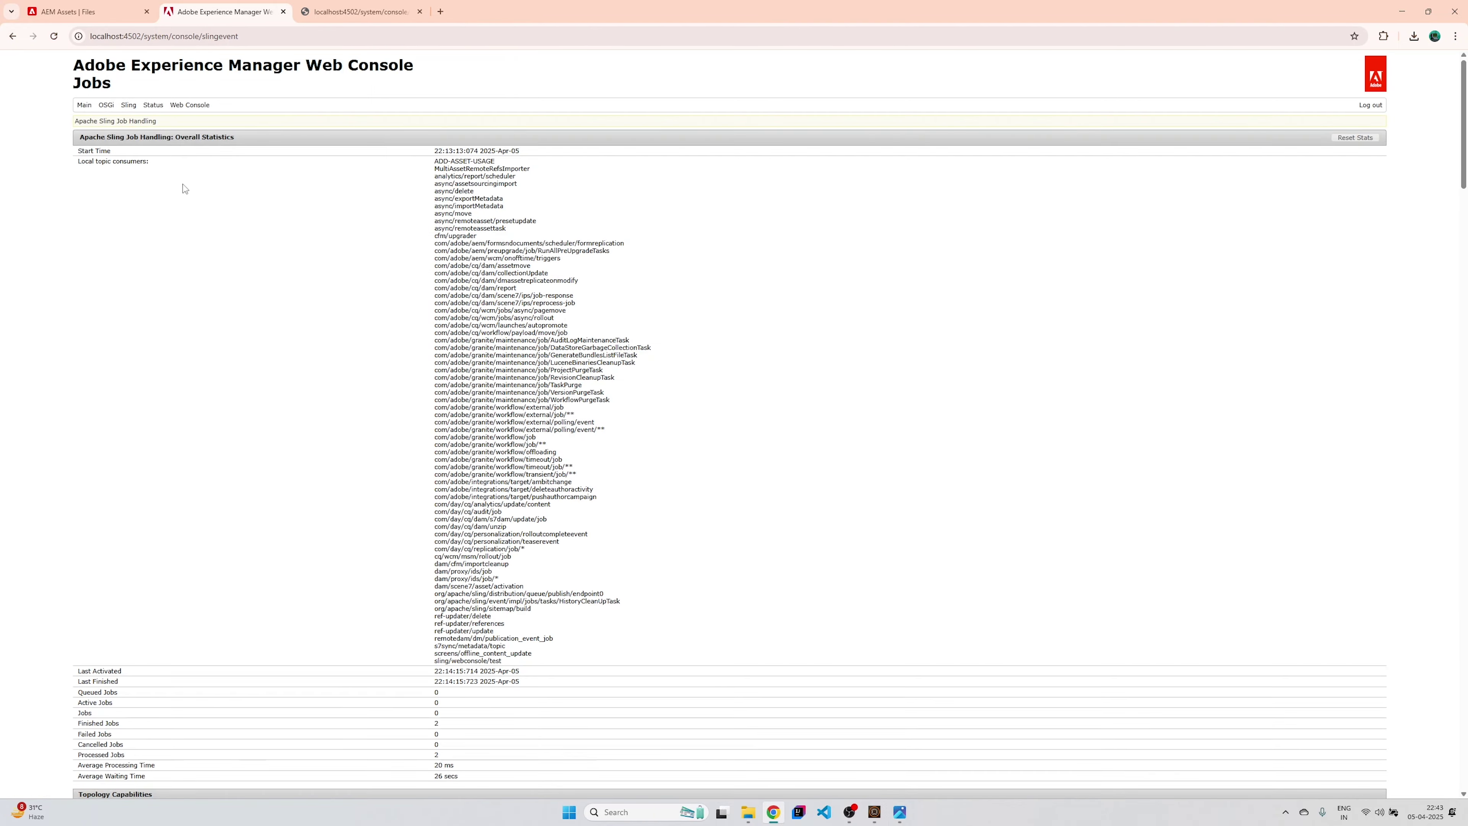
scroll(395, 281, down, 13)
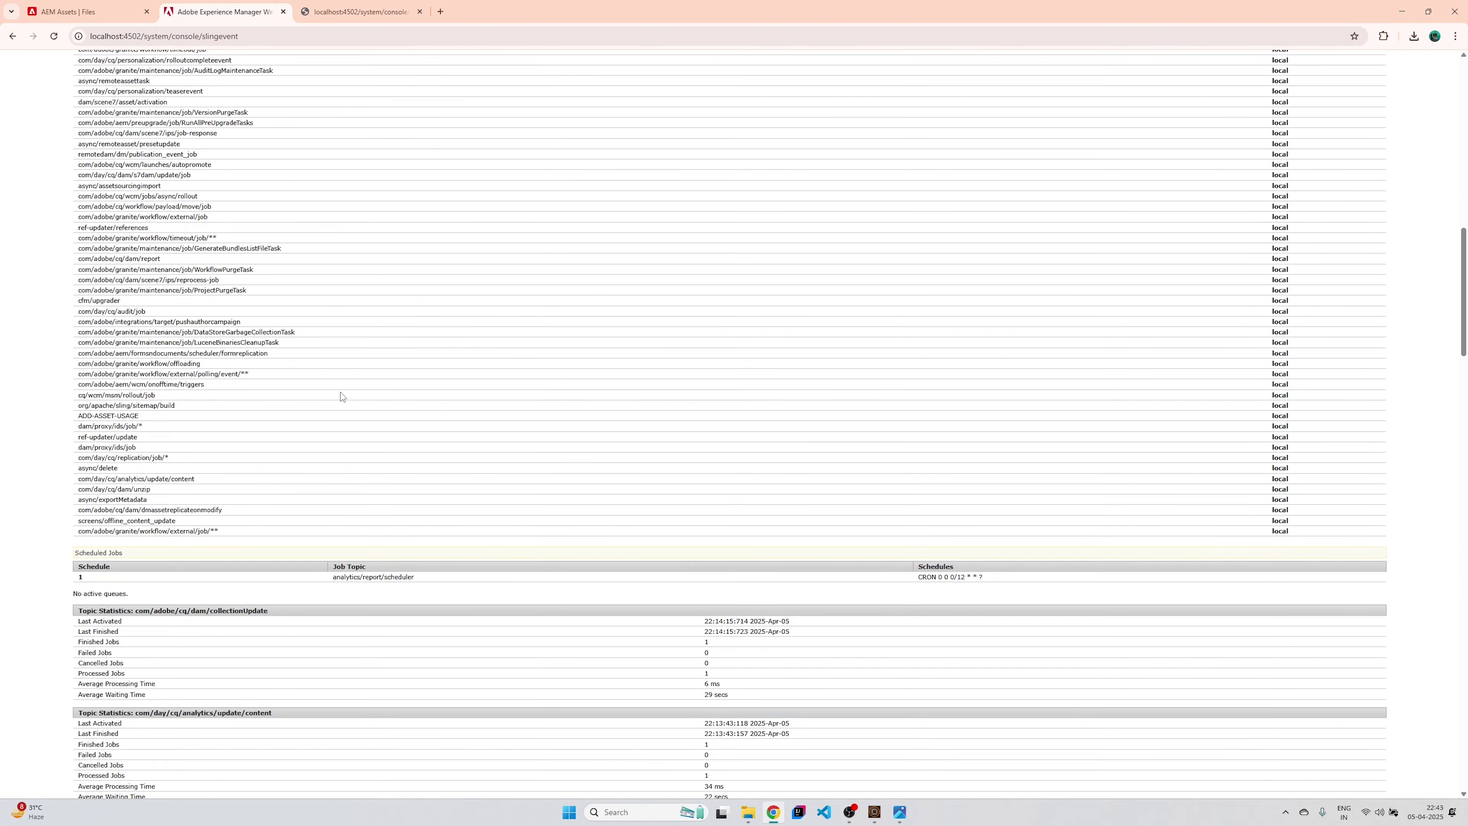
scroll(480, 402, down, 5)
scroll(497, 411, up, 20)
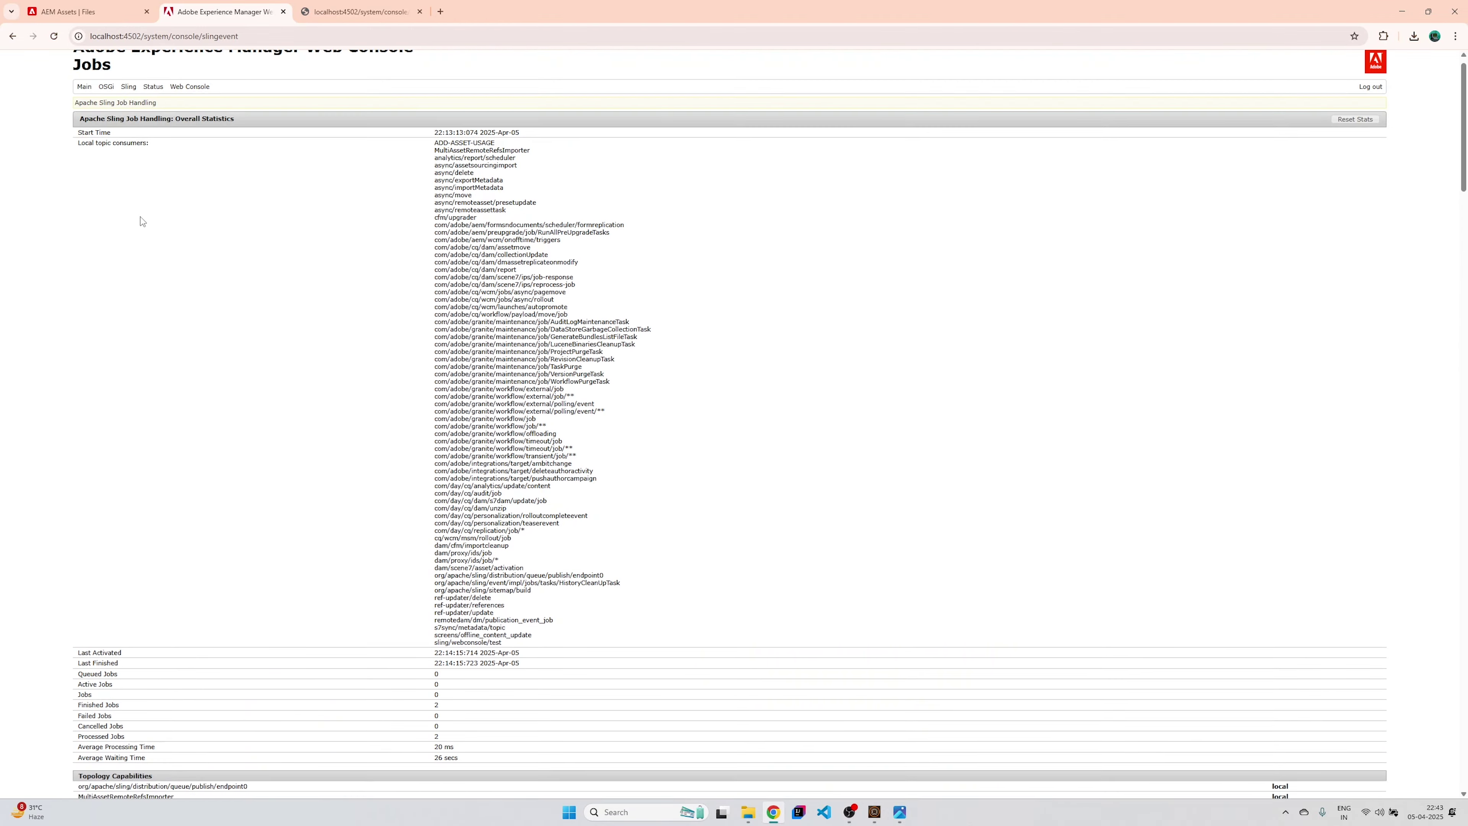
click(12, 36)
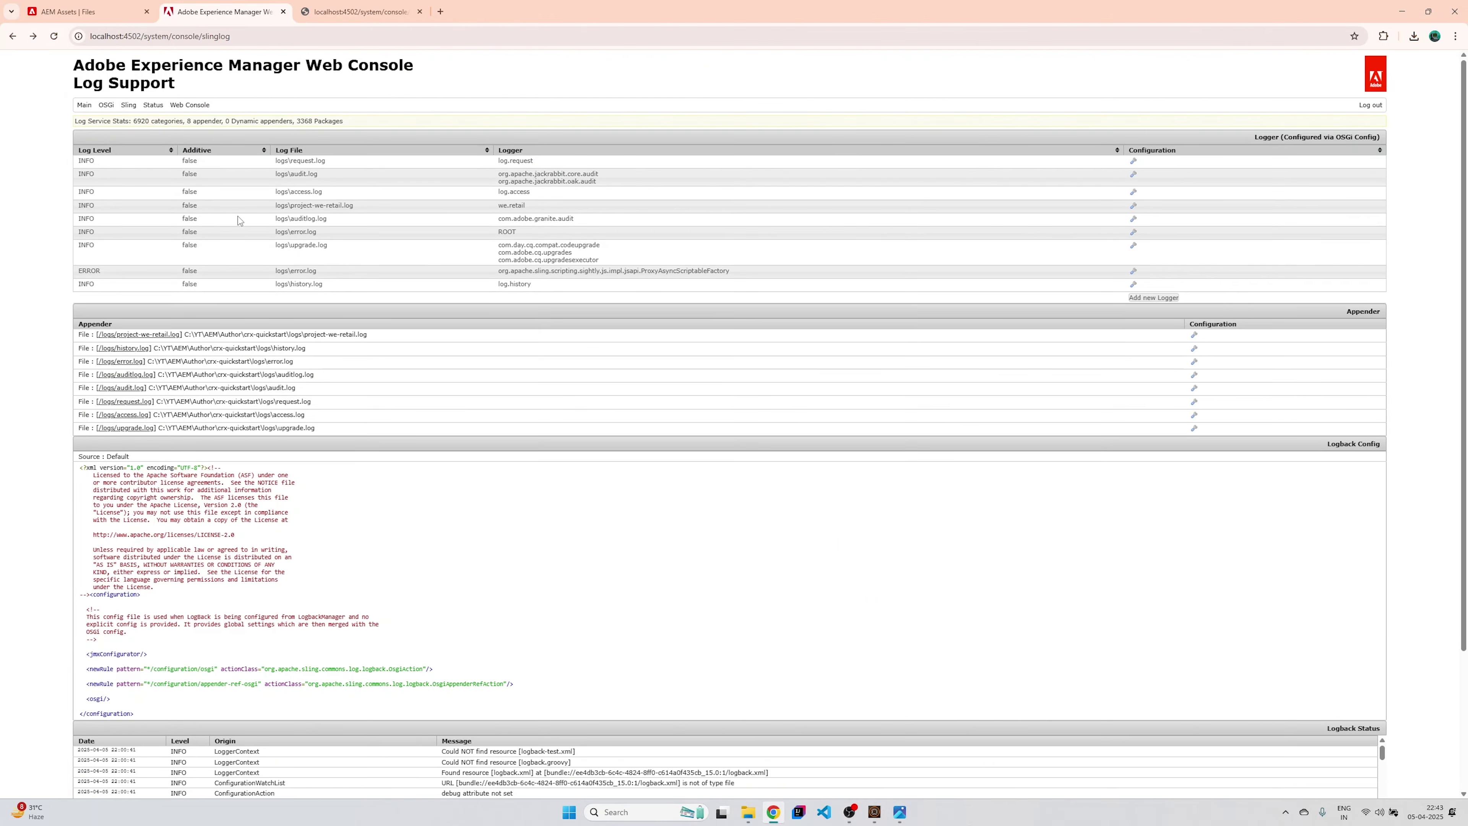